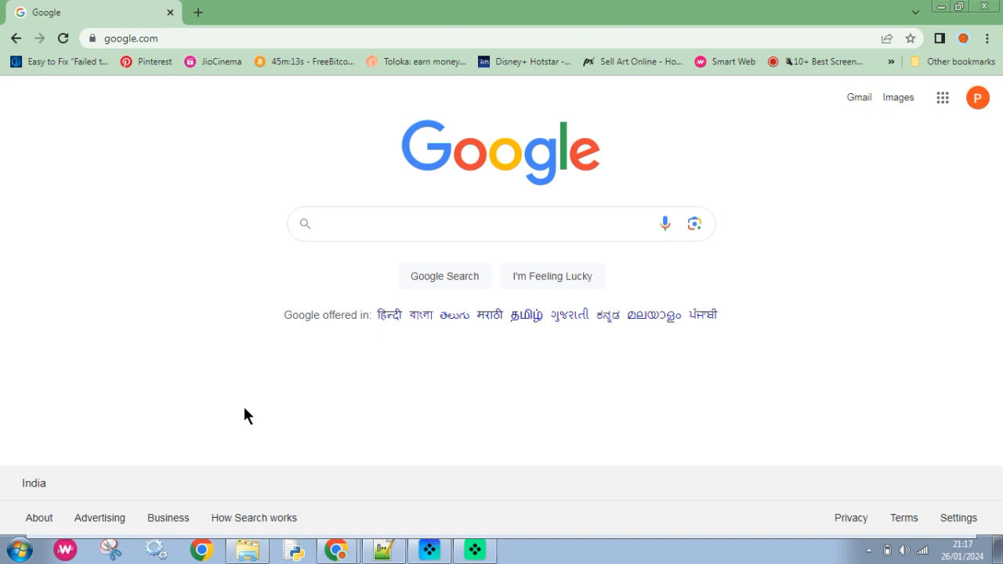
left_click(176, 37)
left_click(175, 36)
type("https://www.textpad.com/download")
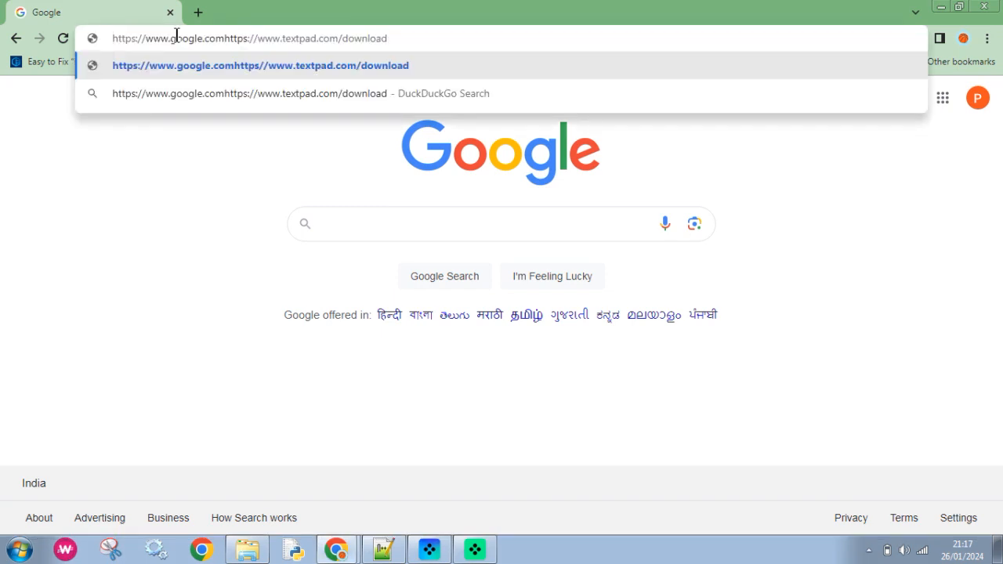
key("Delete")
key("Delete")
key("Delete")
key("Delete")
key("Delete")
key("Delete")
key("Delete")
key("Delete")
key("Delete")
key("Delete")
key("Delete")
key("Delete")
key("Delete")
key("Delete")
key("Delete")
key("Delete")
key("Delete")
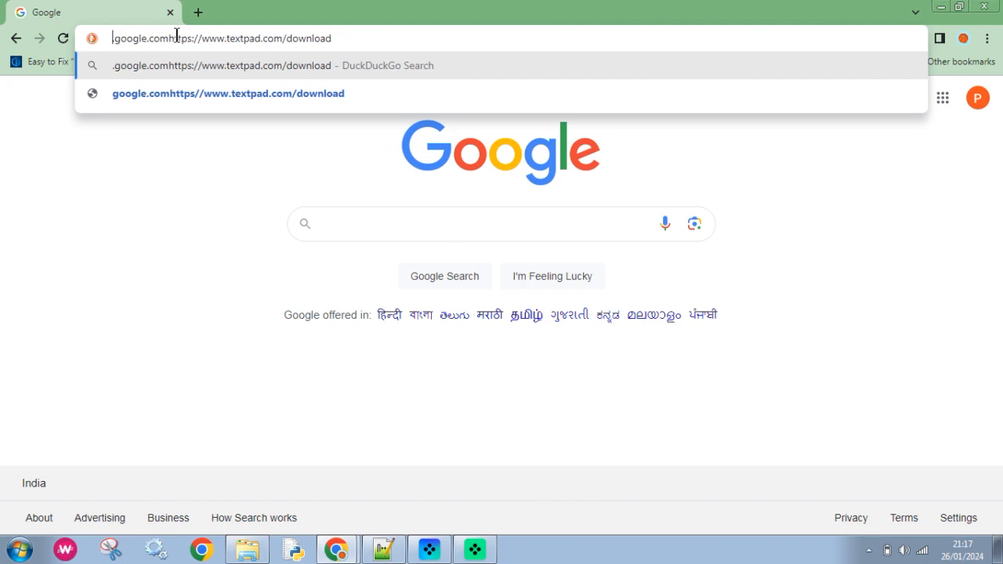
key("Delete")
key("Delete")
key("Delete")
key("Delete")
key("Delete")
key("Delete")
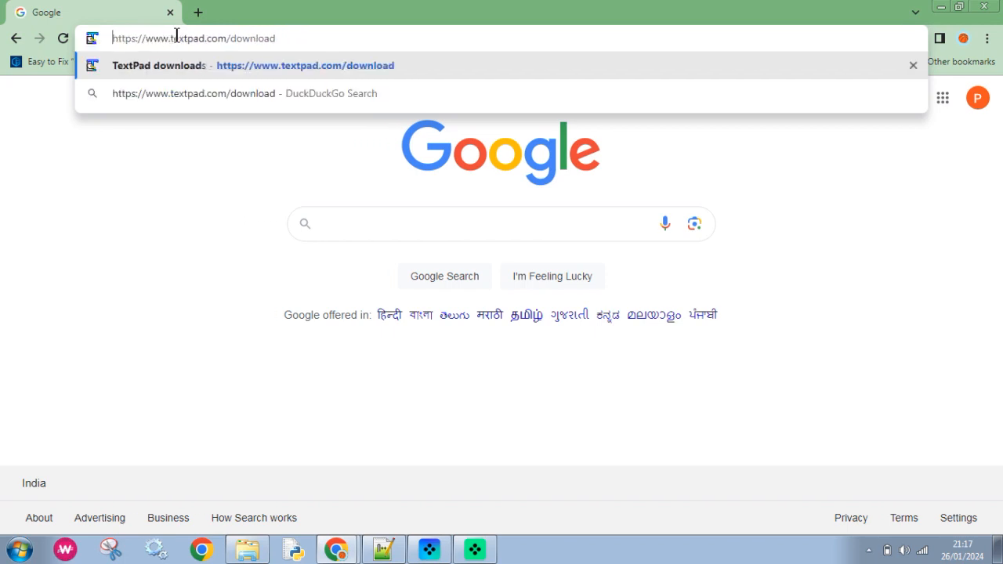
type("h")
key("End")
key("Return")
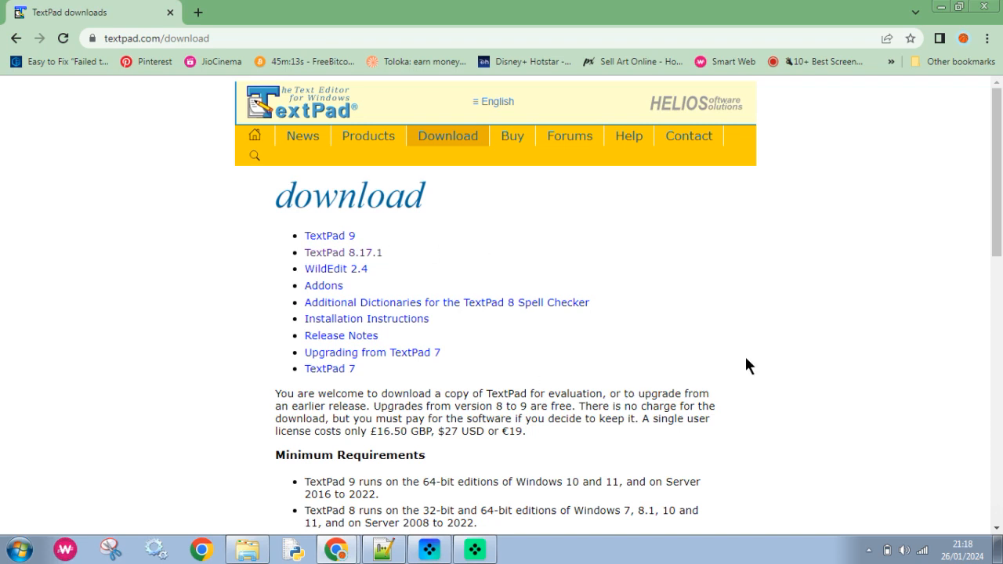
- Check the TextPad 8 minimum requirements and choose the 64-bit English download of TextPad 8.17.1
scroll(743, 363, "down", 1)
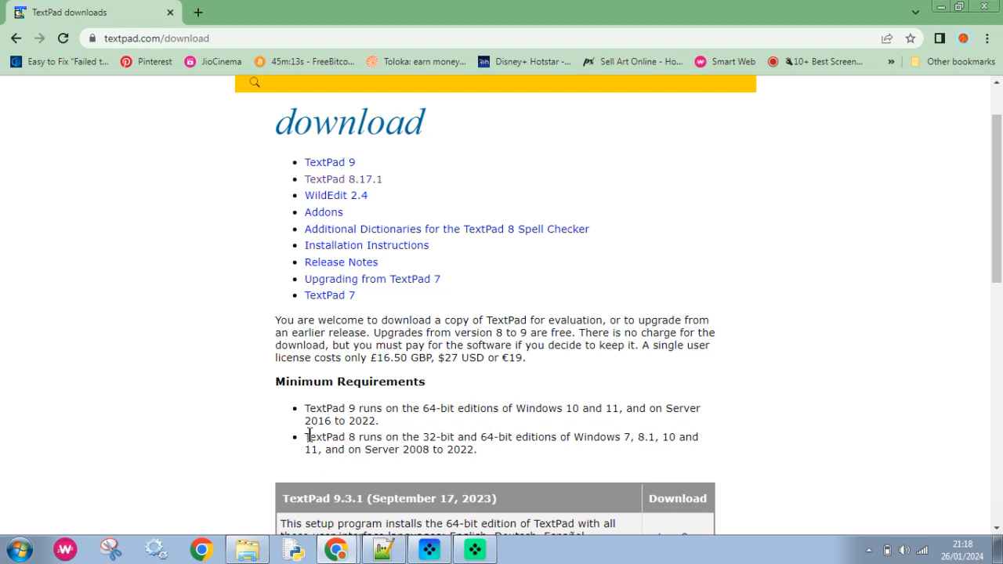
left_click_drag(310, 437, 715, 449)
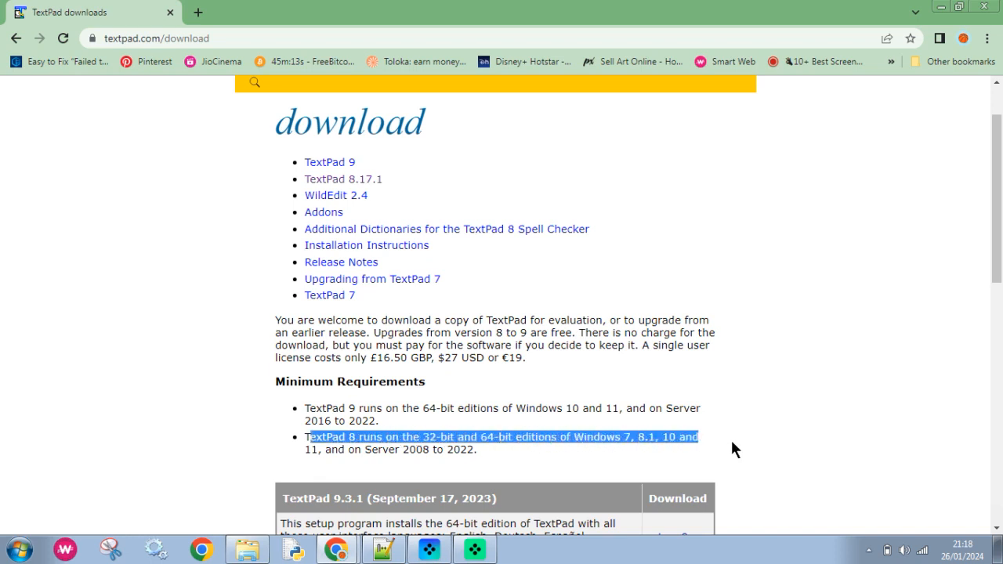
left_click(561, 463)
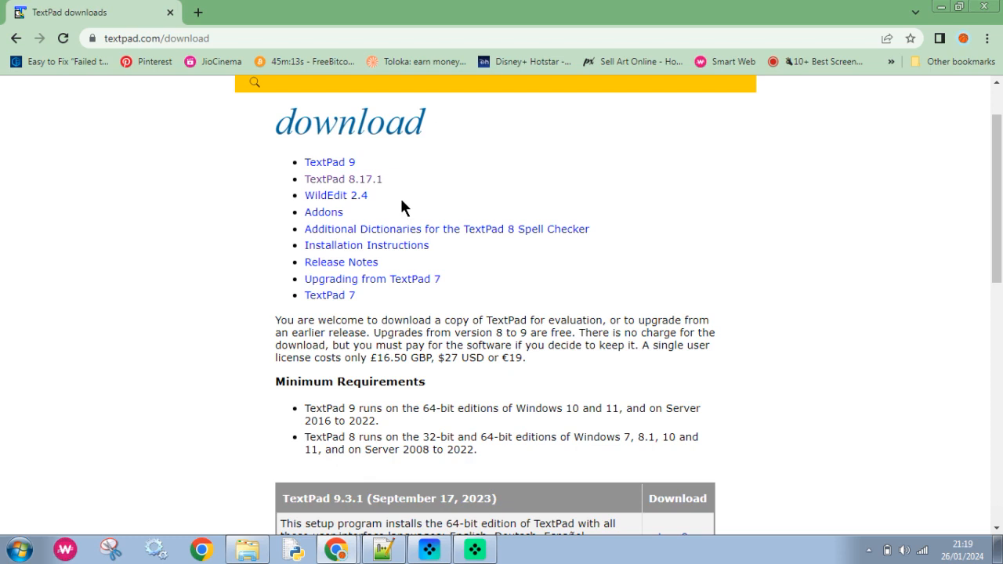
left_click(329, 186)
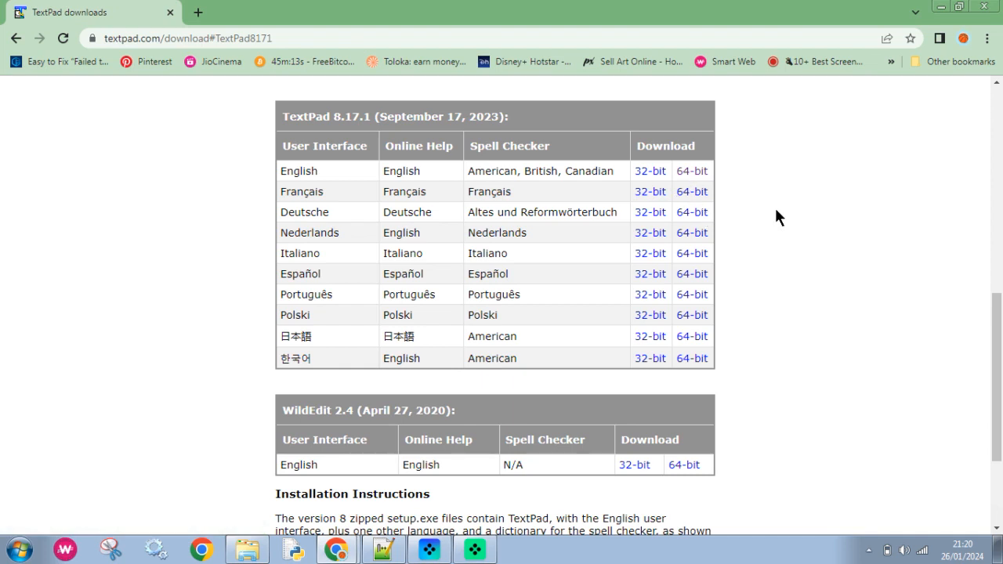
left_click(694, 179)
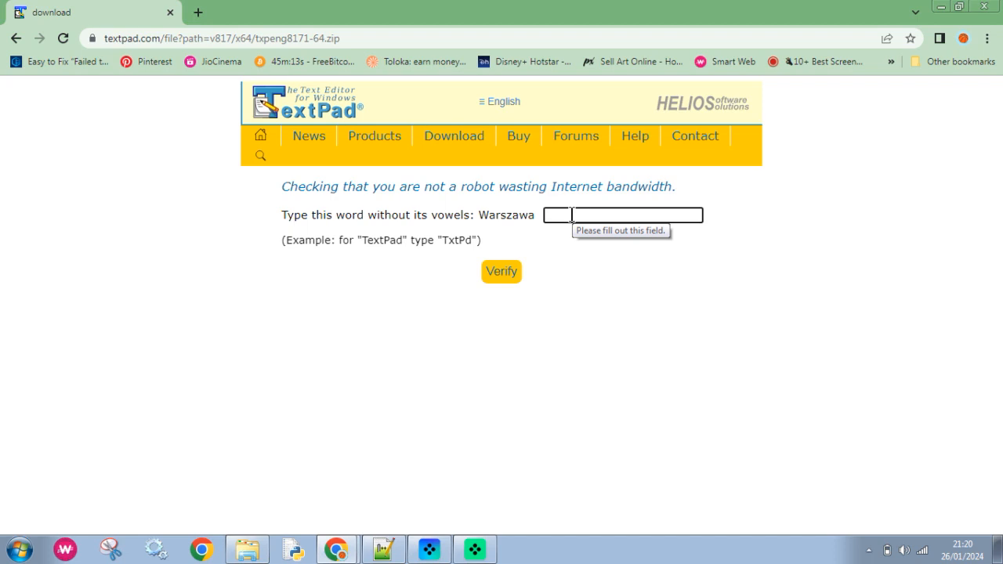
- Answer the robot check with Wrszw and verify it to download the TextPad zip file
type("W")
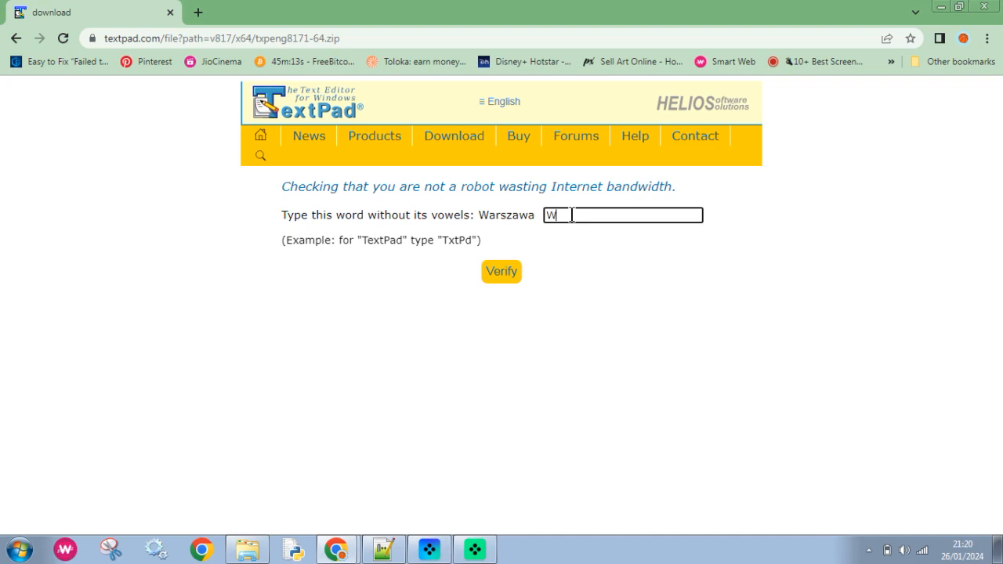
type("rszw")
left_click(501, 276)
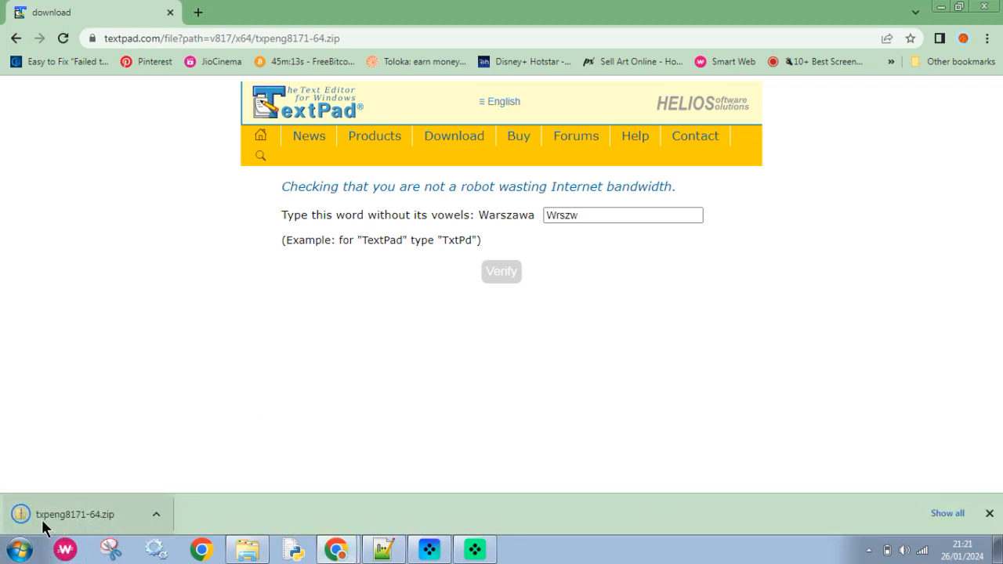
- Show the downloaded txpeng8171-64.zip in its folder
left_click(83, 522)
left_click(156, 515)
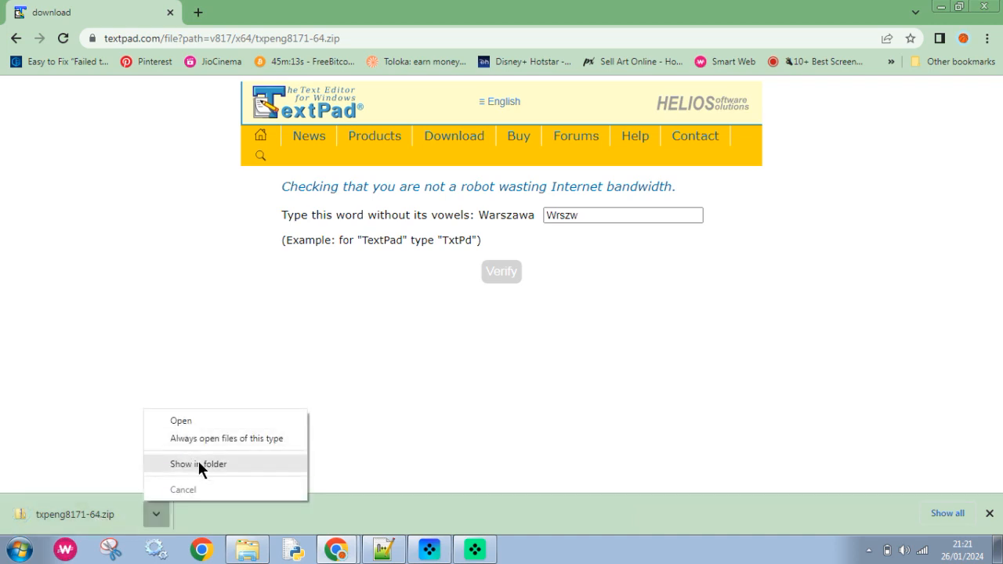
left_click(196, 464)
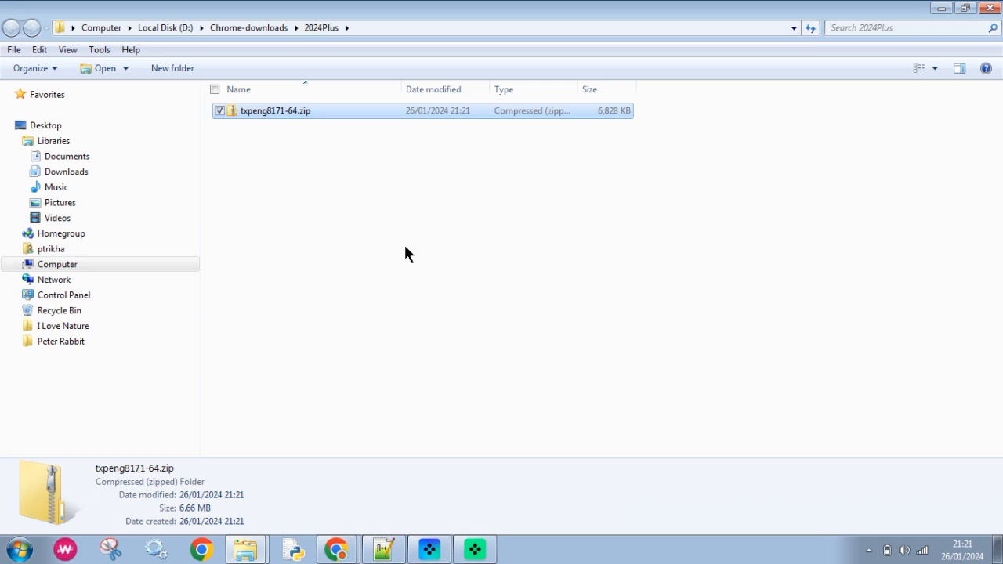
- Extract txpeng8171-64.zip into the current folder with 7-Zip
right_click(303, 109)
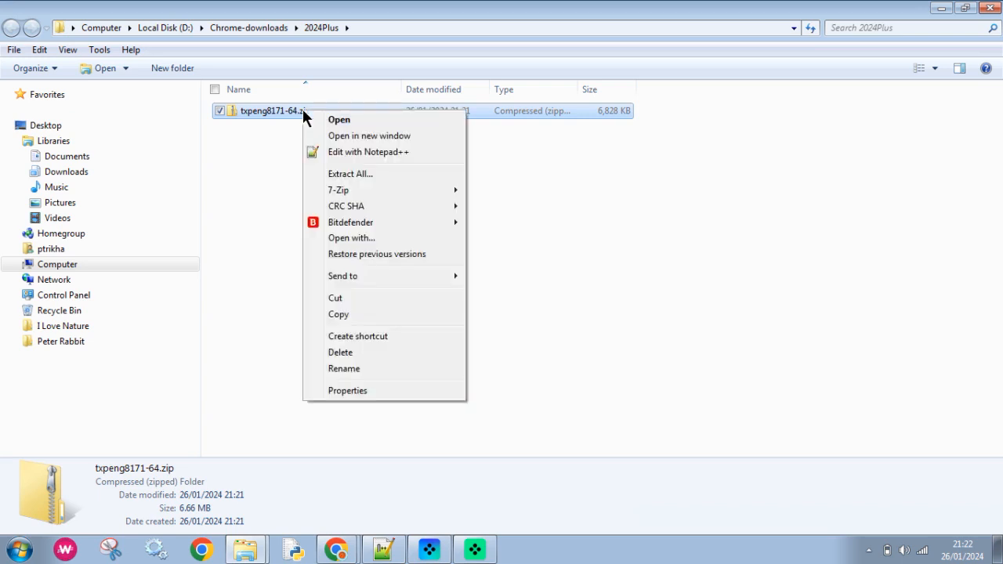
mouse_move(343, 191)
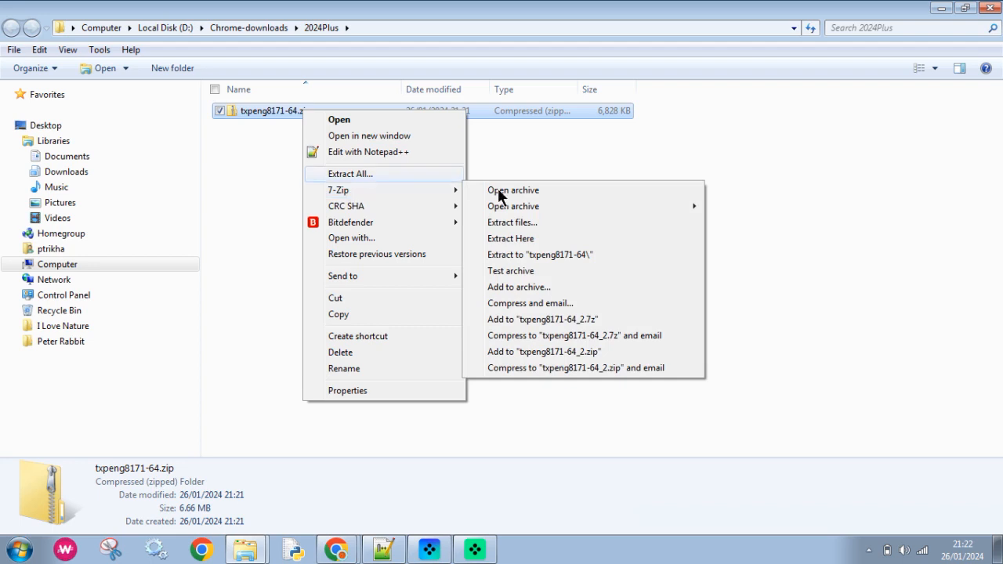
left_click(516, 239)
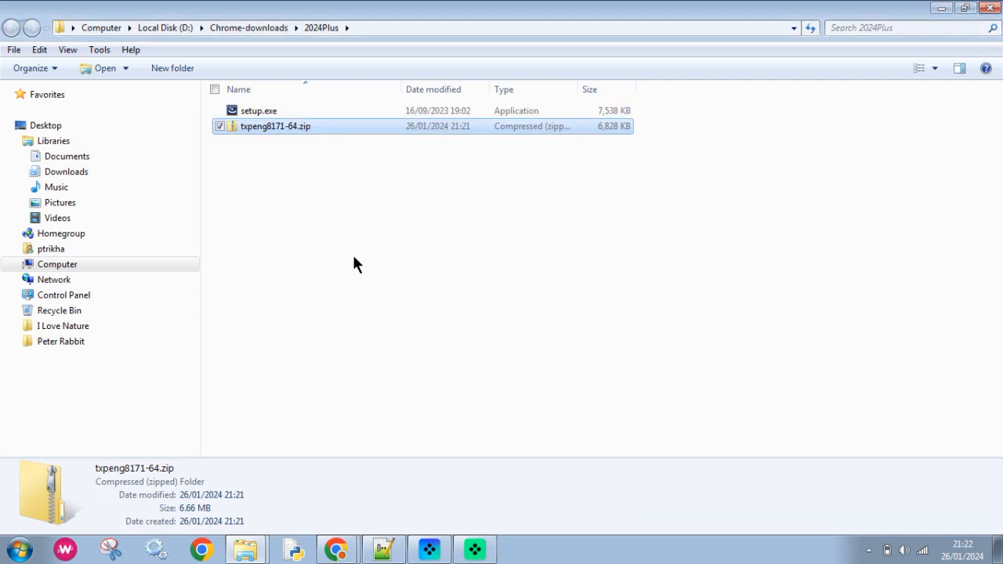
left_click(353, 257)
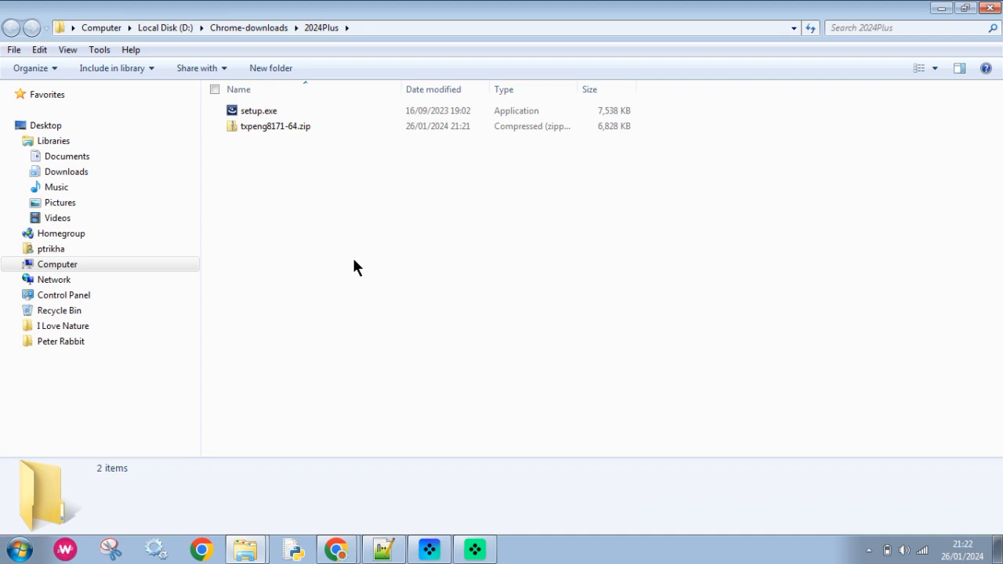
- Run the extracted setup.exe as administrator
left_click(260, 112)
right_click(260, 113)
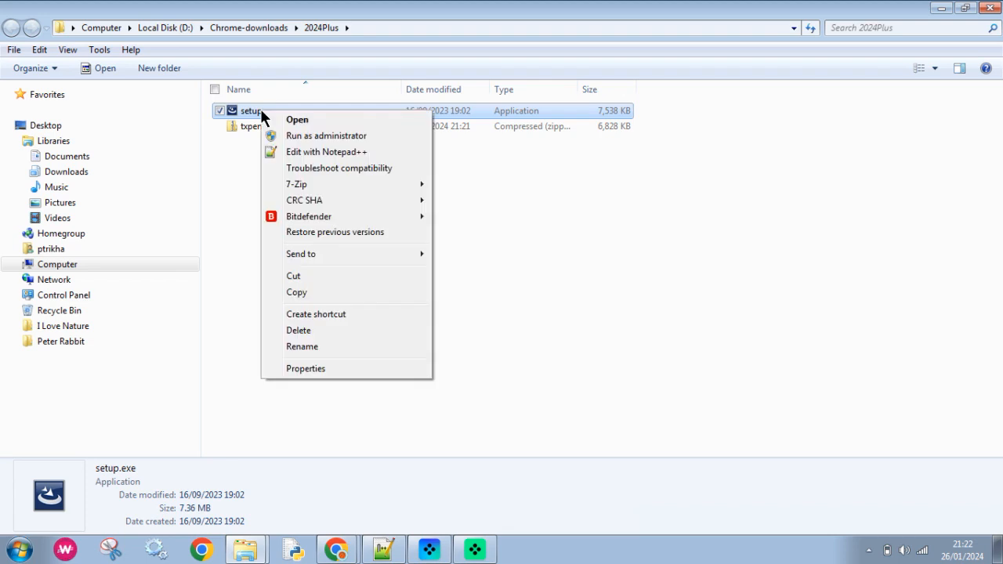
left_click(310, 136)
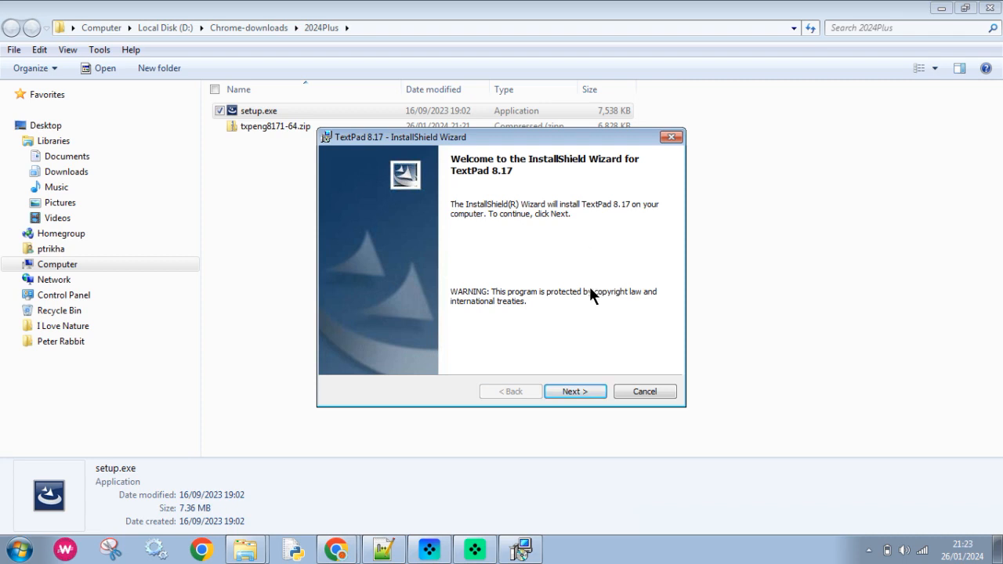
- Proceed past the installer's welcome page, read through the license agreement and accept its terms
left_click(571, 392)
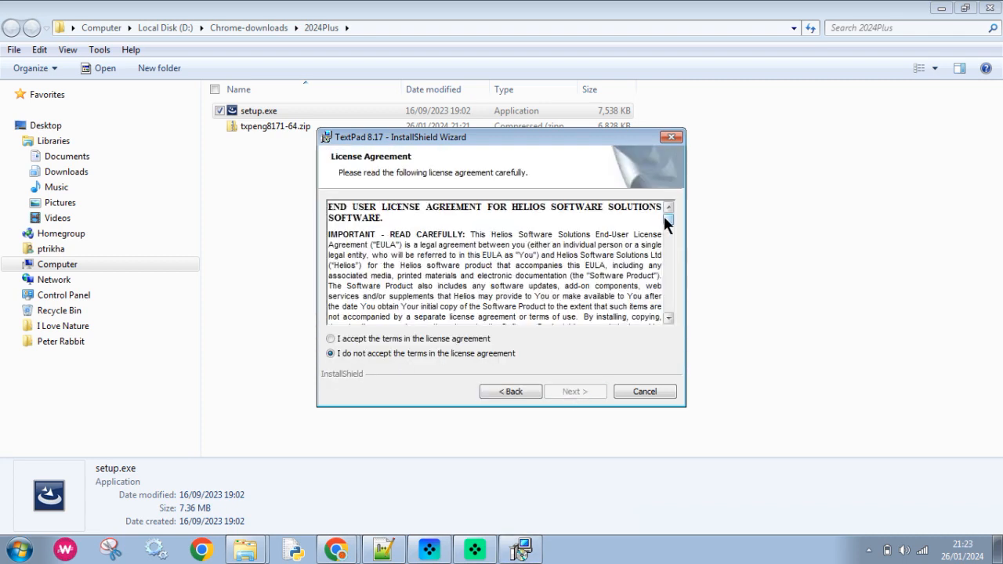
left_click_drag(668, 218, 673, 327)
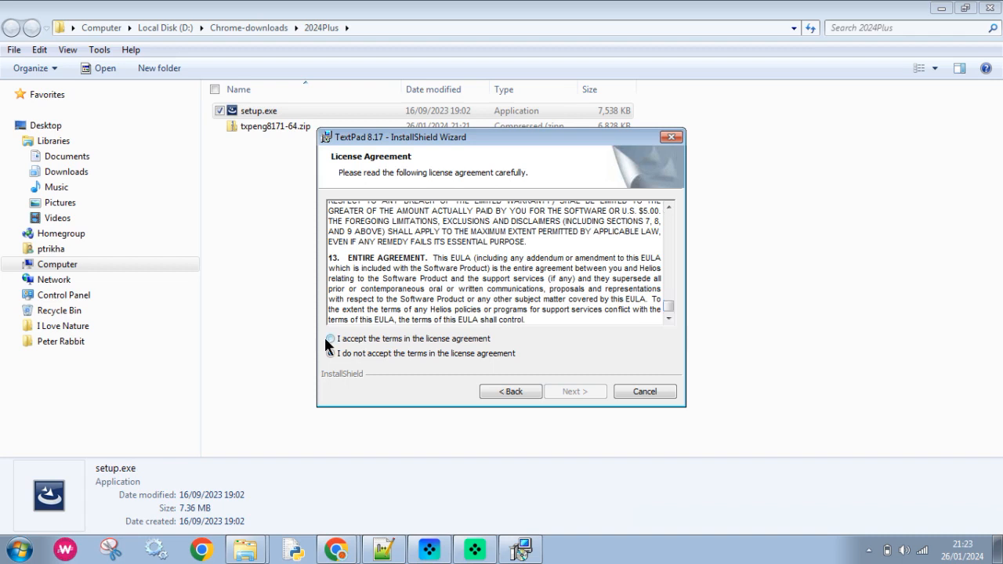
left_click(331, 338)
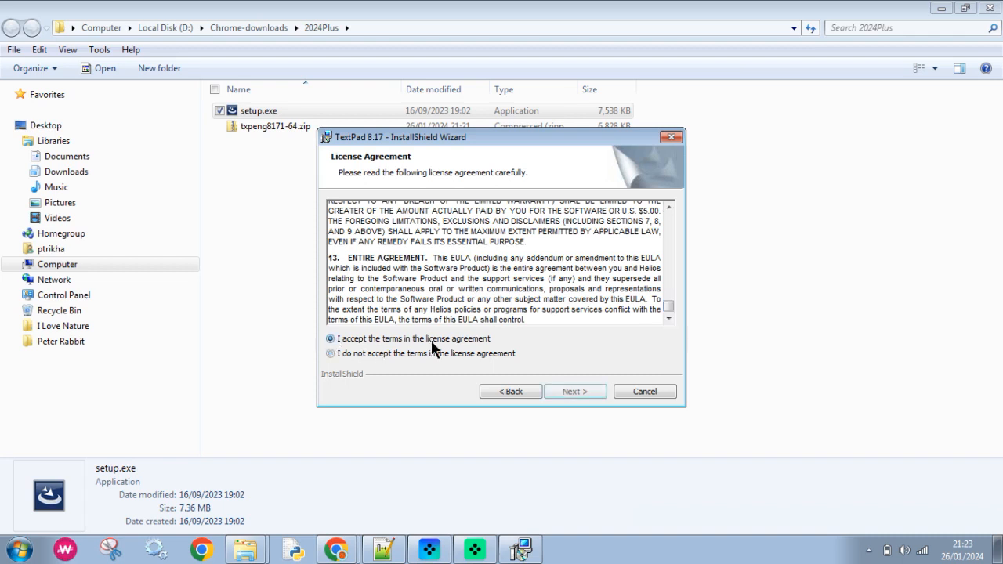
left_click(576, 391)
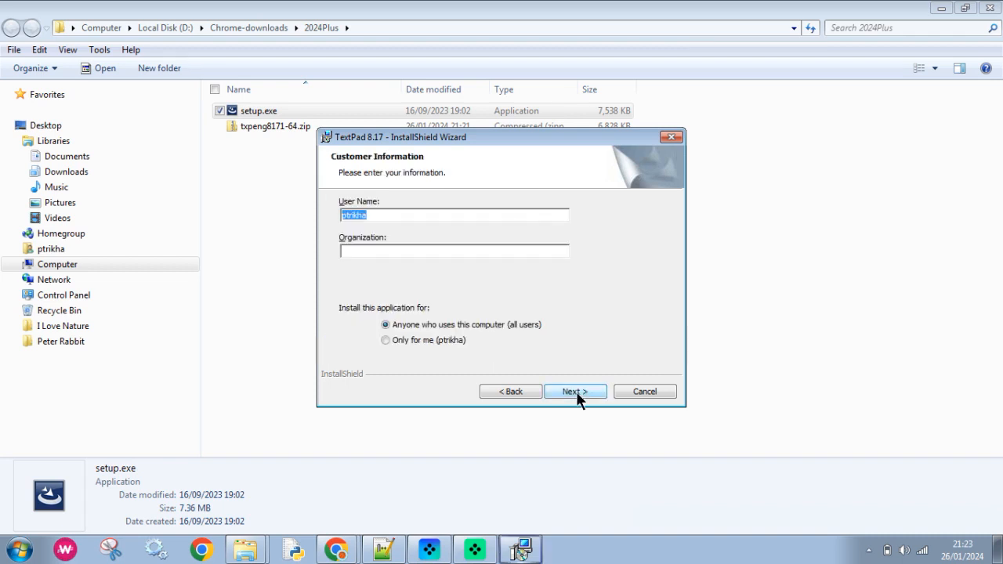
- Fill in the user name and a demo organization name as customer information and continue
left_click(376, 218)
type("10")
type("Demo")
type("Provider")
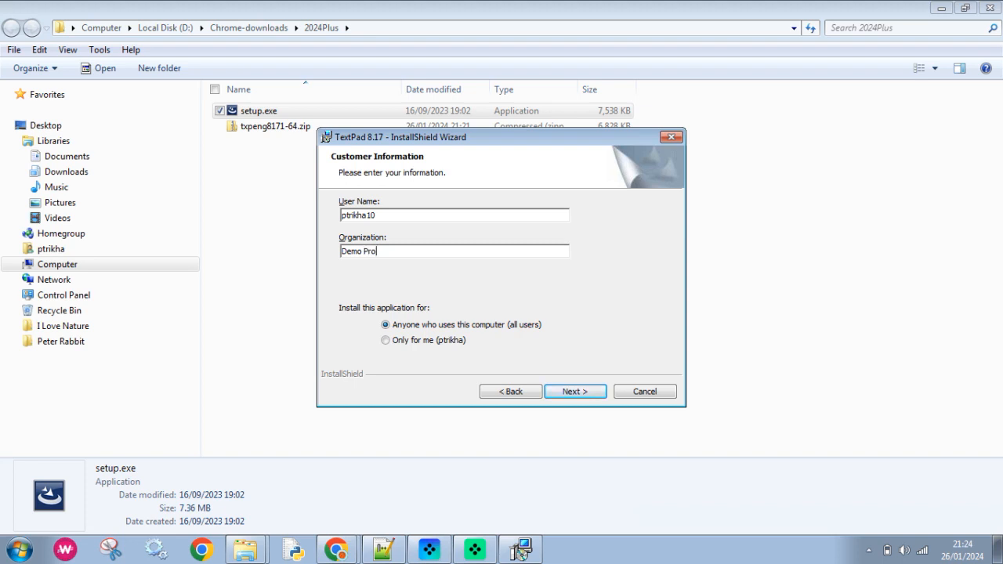
type("lc")
left_click(576, 392)
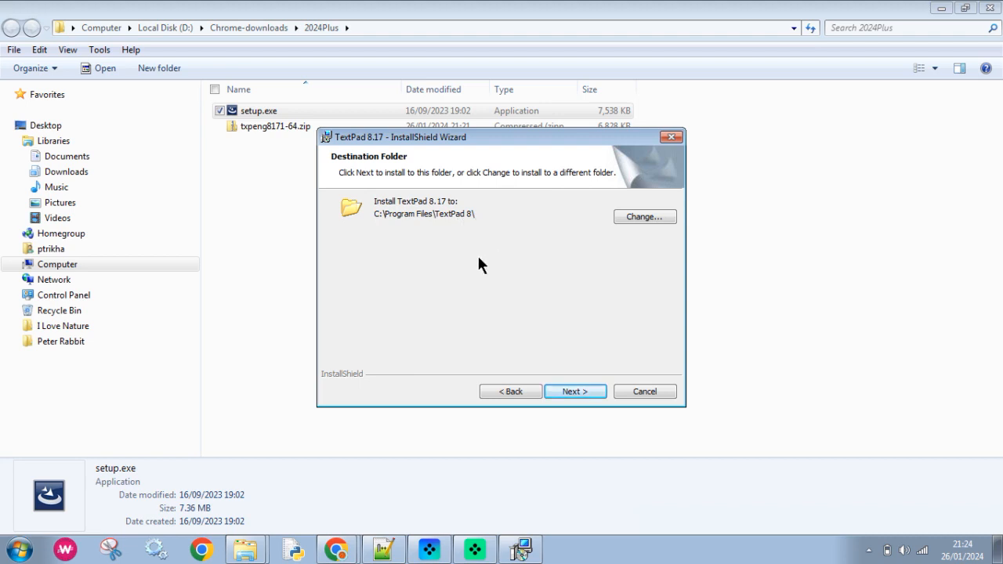
- Change the installation destination to D:\Programs\TextPad8171_64 and continue
left_click(639, 218)
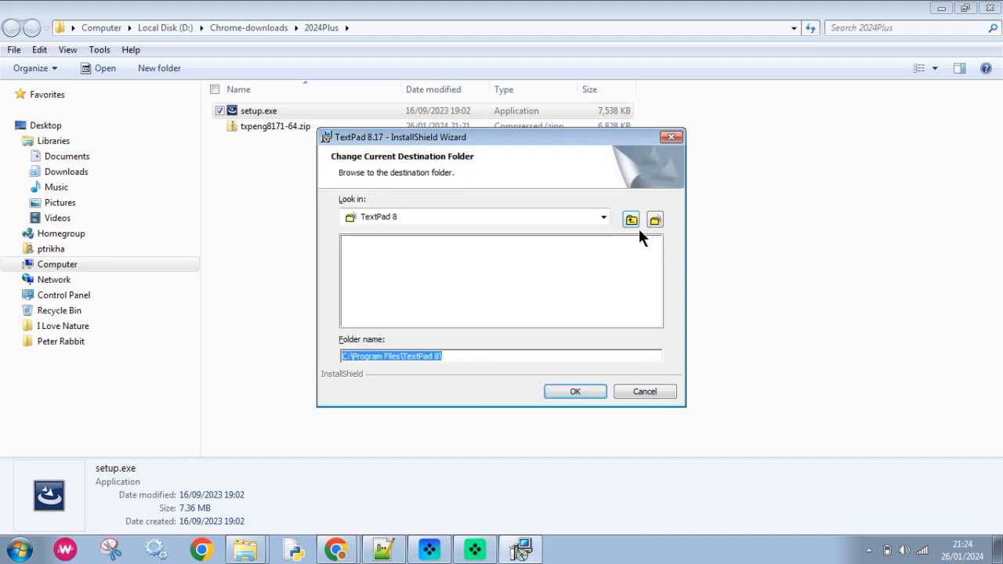
left_click(602, 217)
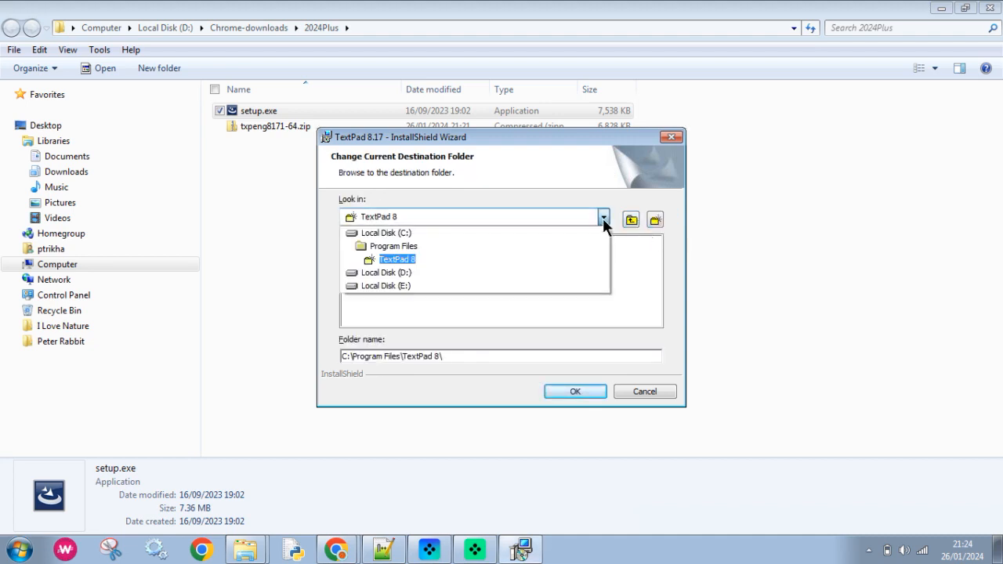
left_click(405, 272)
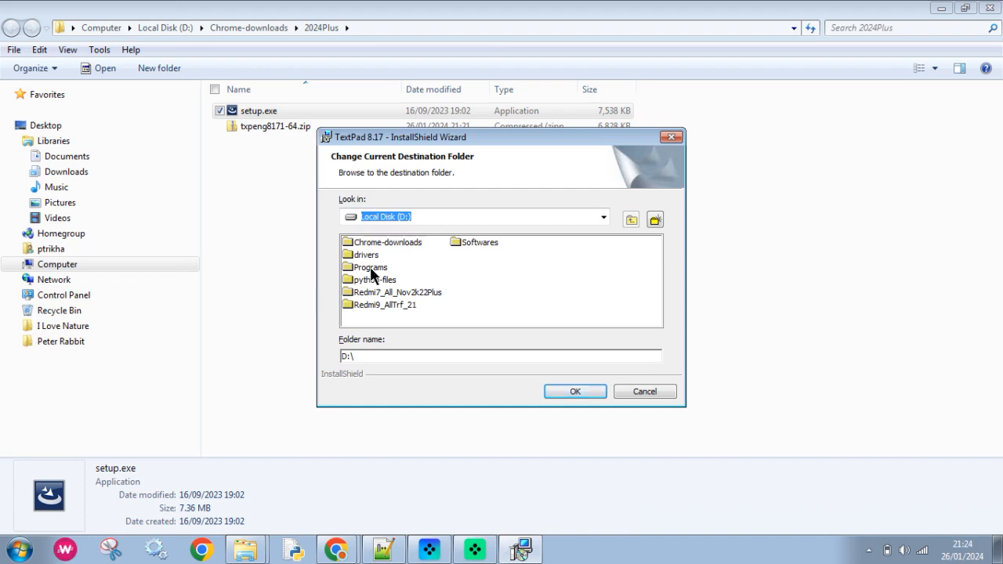
double_click(368, 264)
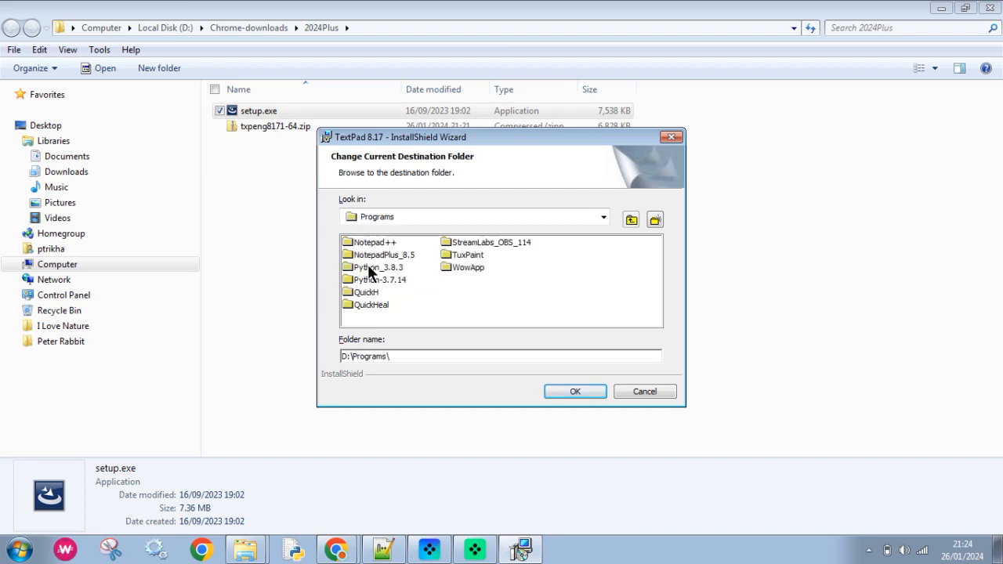
left_click(402, 358)
type("TextPad8171_64")
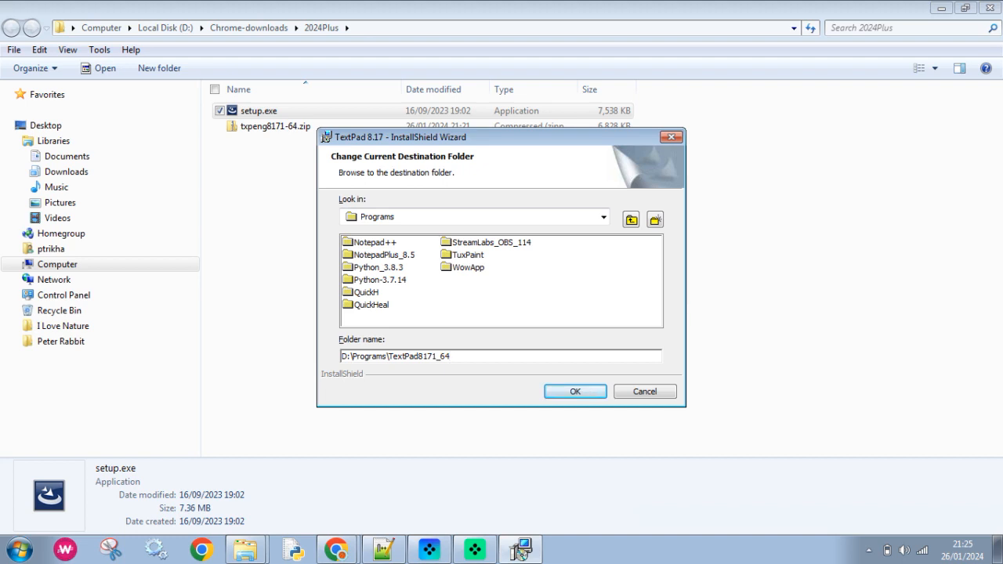
left_click(572, 392)
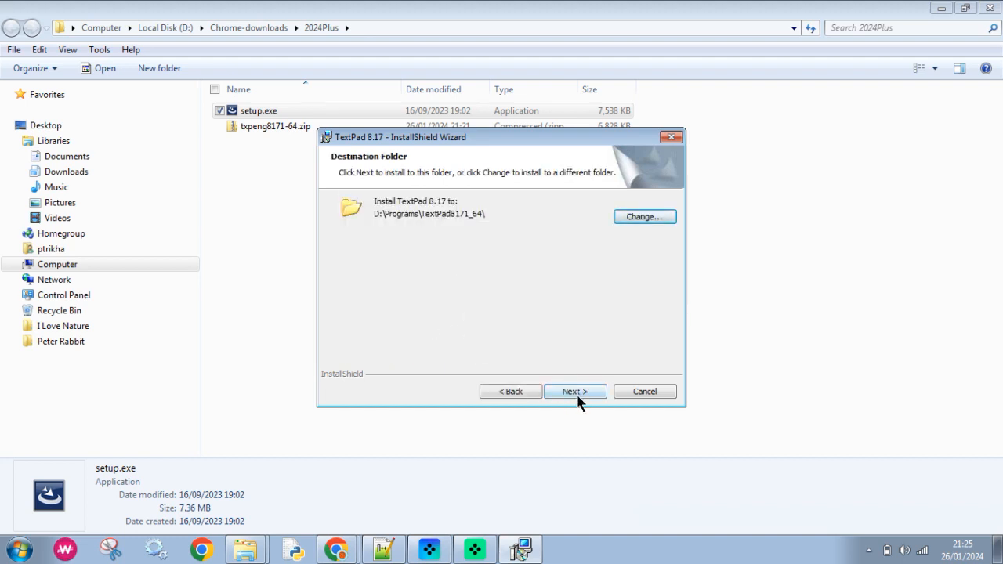
left_click(577, 392)
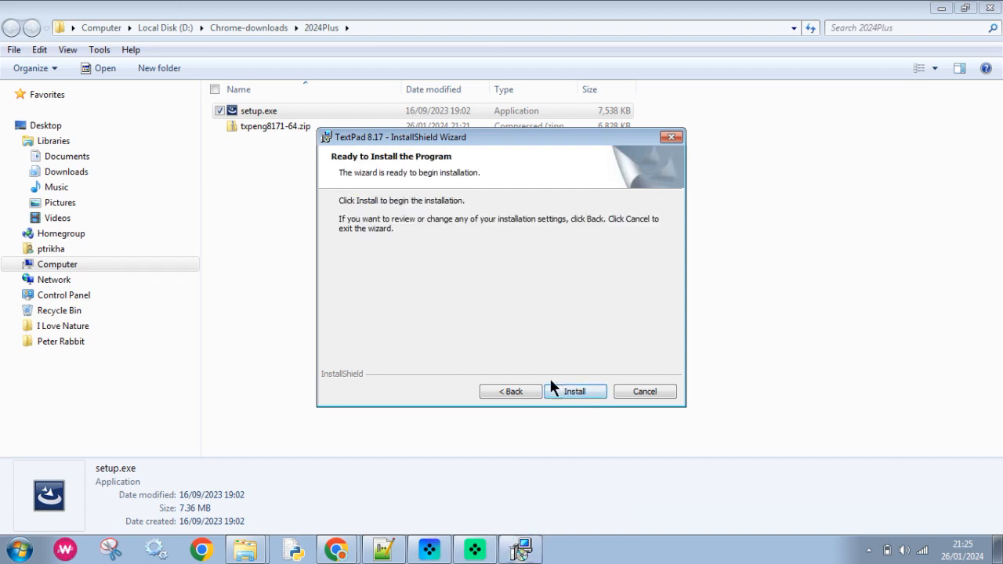
- Install TextPad 8.17 and finish the wizard with the option to launch the program enabled
left_click(568, 391)
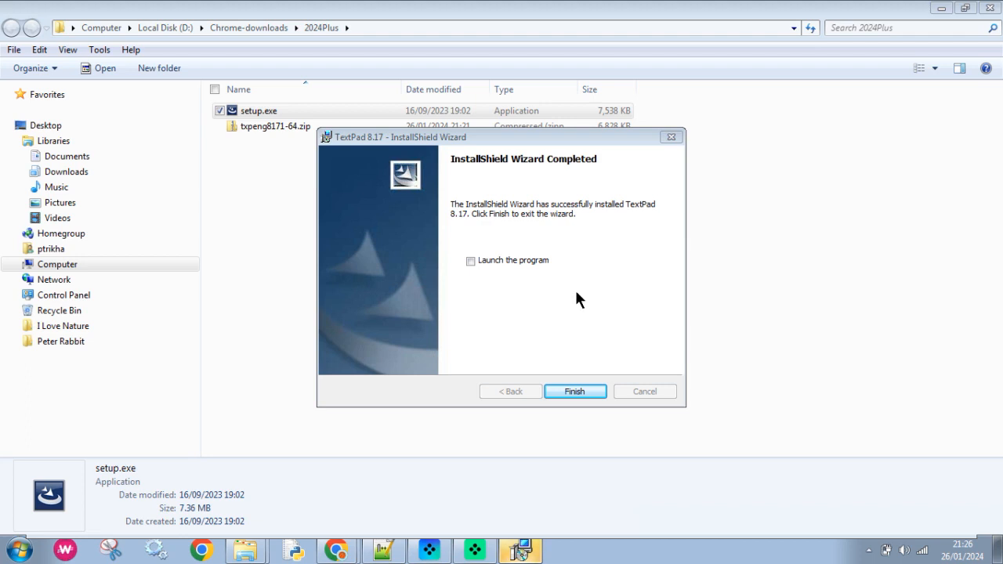
left_click(470, 261)
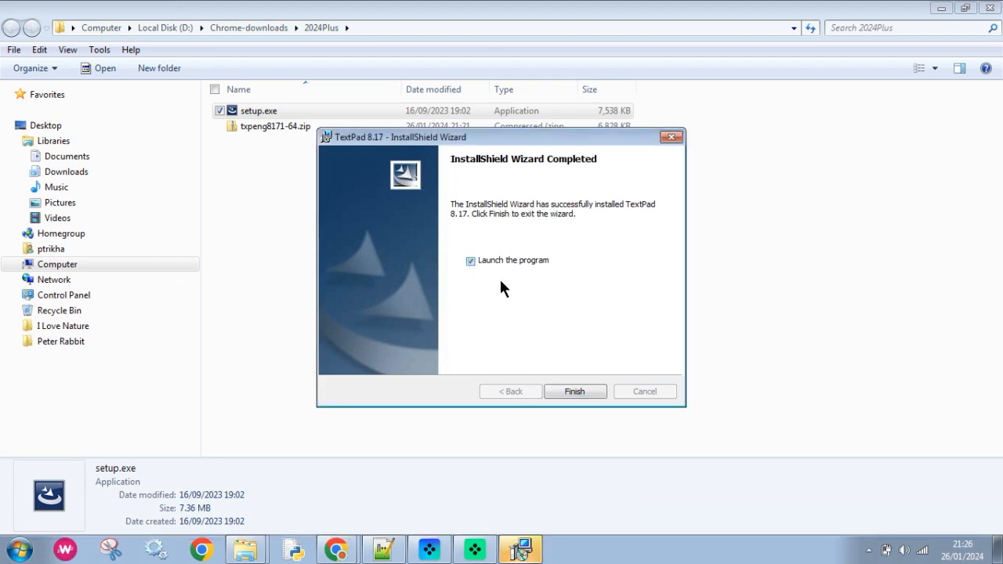
left_click(576, 391)
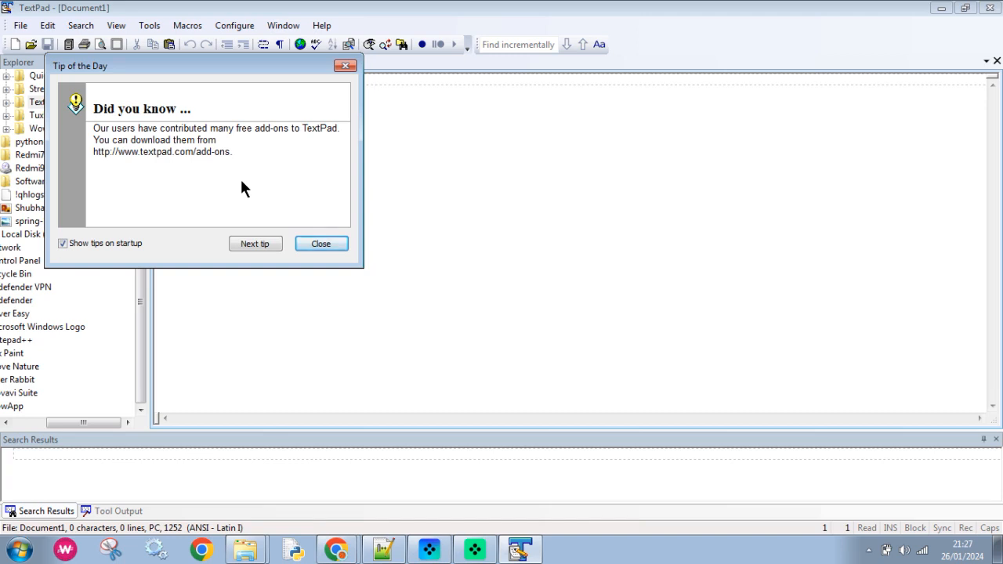
- Browse through several startup tips, turn off showing tips on startup and close the Tip of the Day
left_click(255, 244)
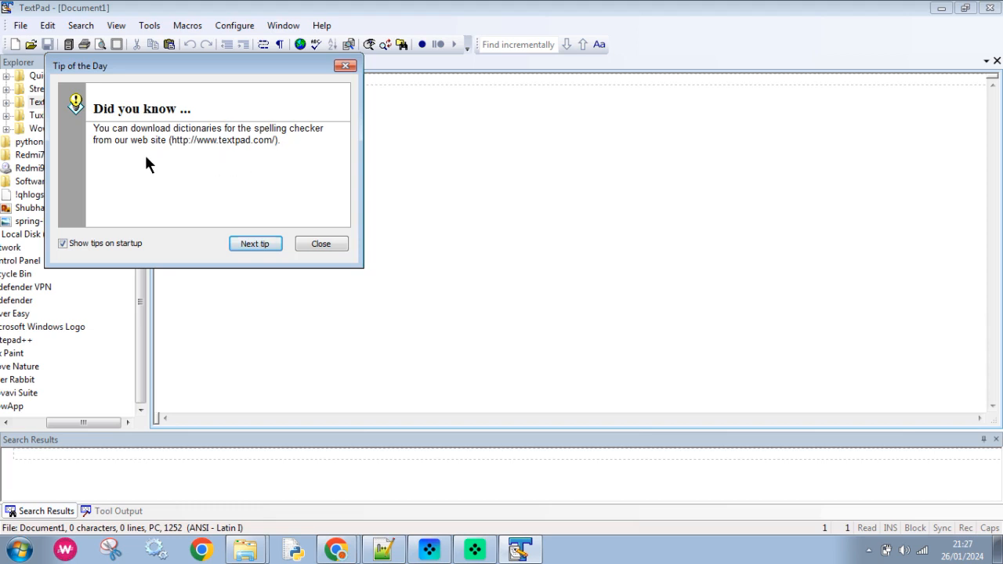
left_click(252, 244)
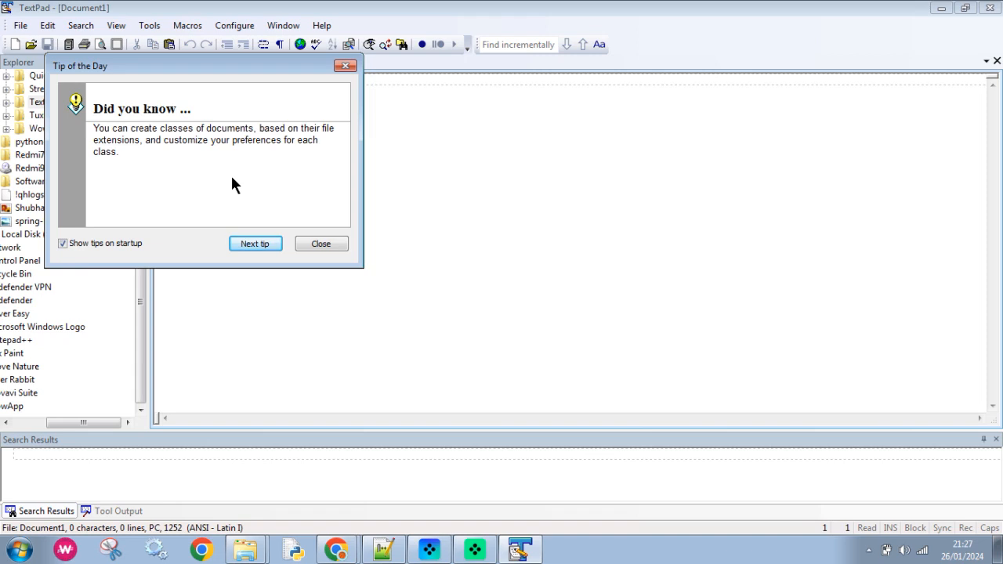
left_click(256, 245)
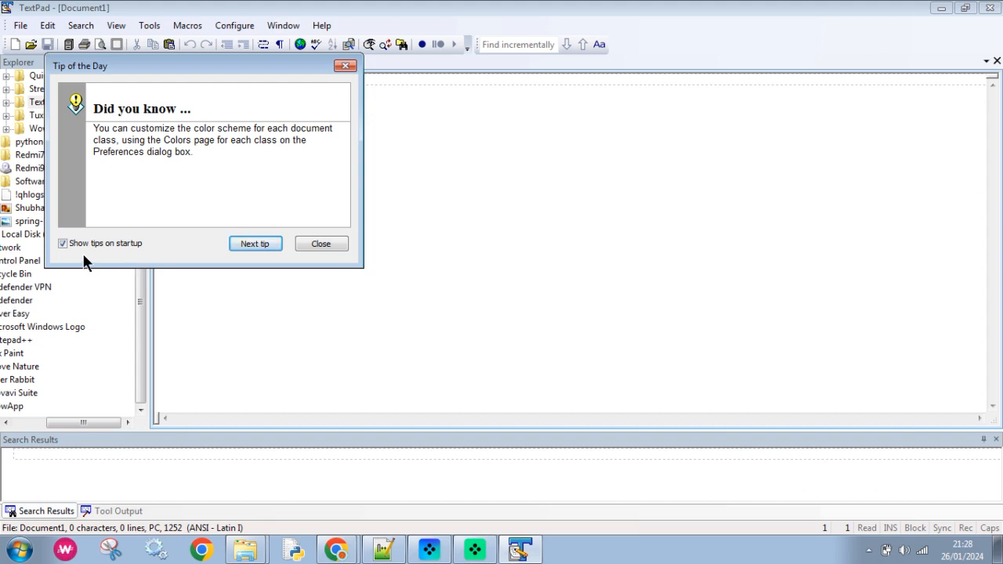
left_click(62, 243)
left_click(322, 244)
left_click(319, 26)
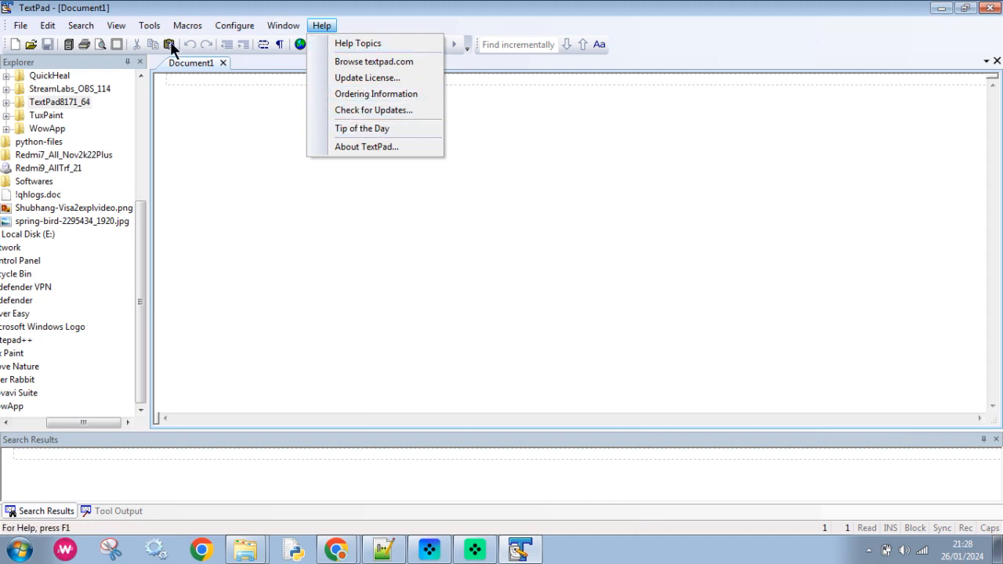
left_click(410, 164)
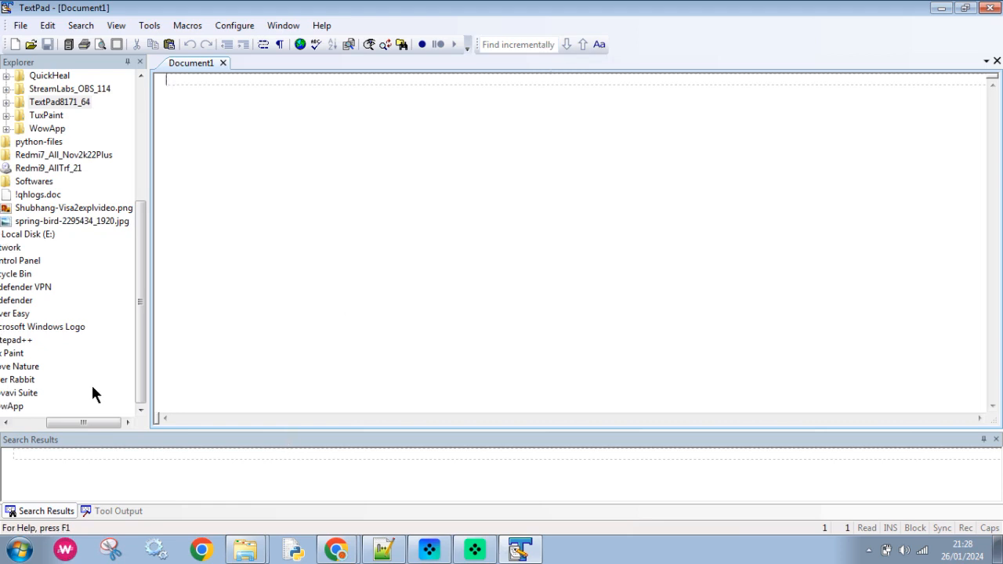
- Widen the Explorer pane to give the folder tree more room beside the document
left_click_drag(78, 422, 2, 427)
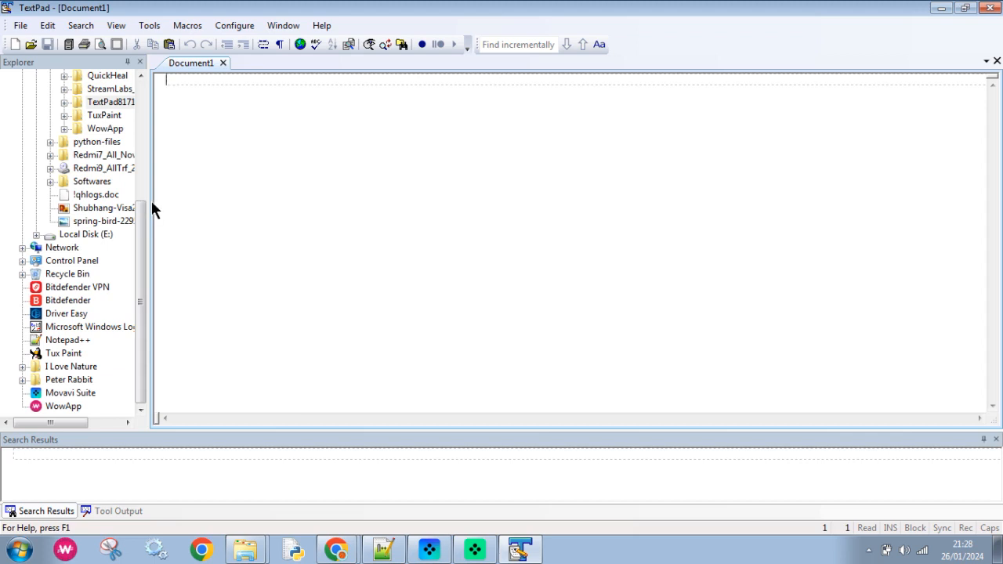
left_click_drag(140, 293, 143, 136)
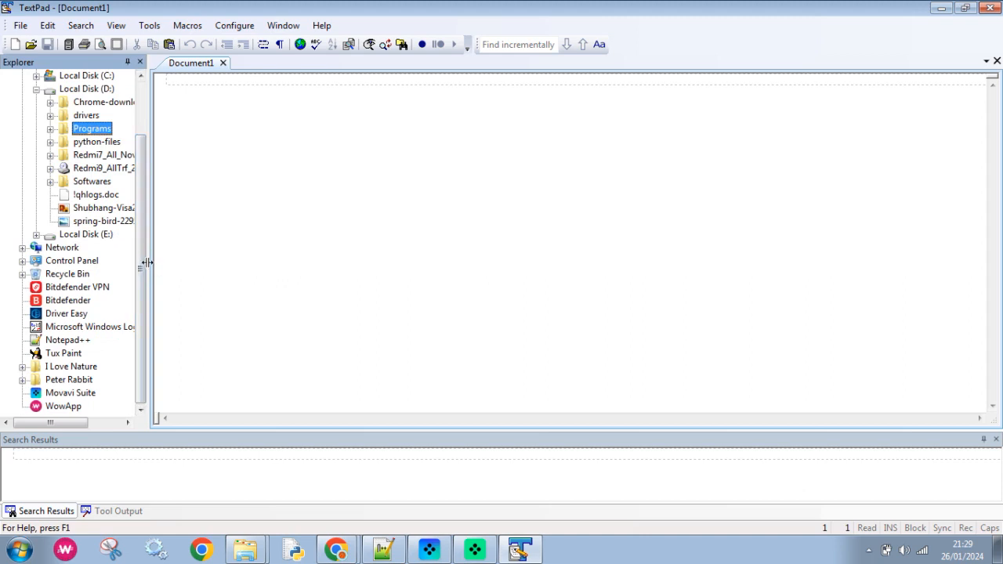
left_click_drag(147, 262, 180, 263)
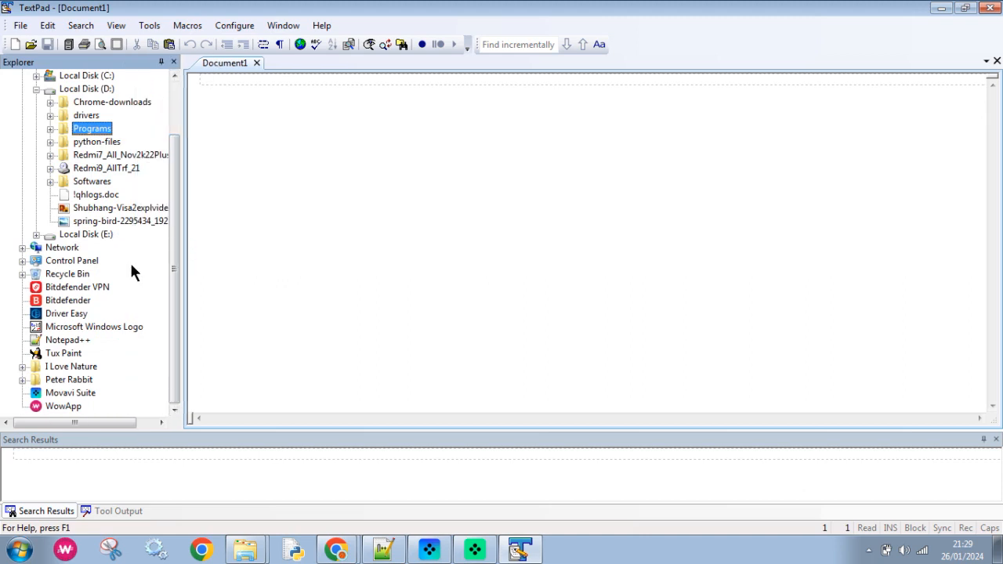
- Expand Misc-Internet-works and its 360_Tech_Cafe subfolder on drive E, and open TextPad-Basic-Operations.txt
scroll(130, 263, "up", 2)
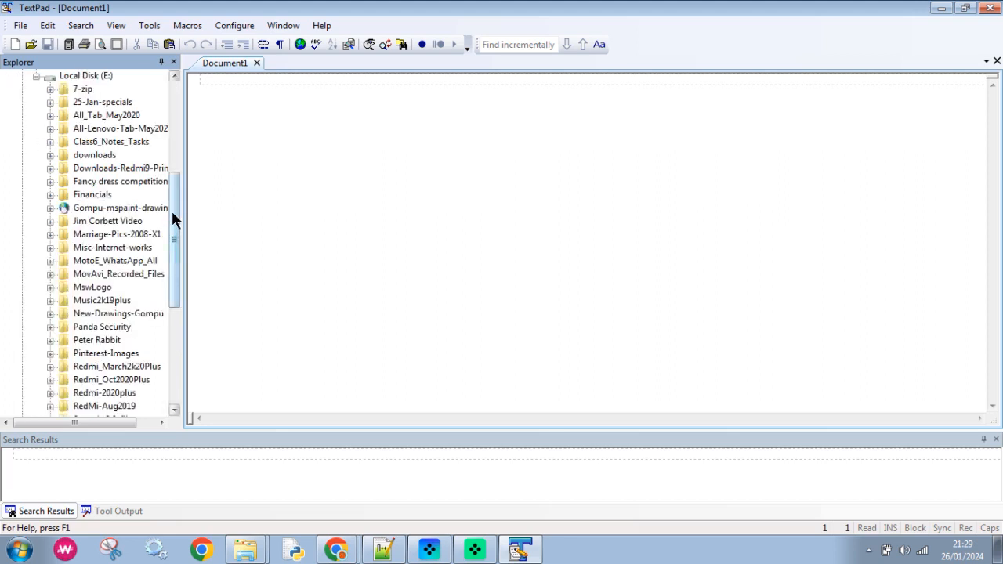
left_click_drag(171, 209, 171, 222)
left_click(75, 223)
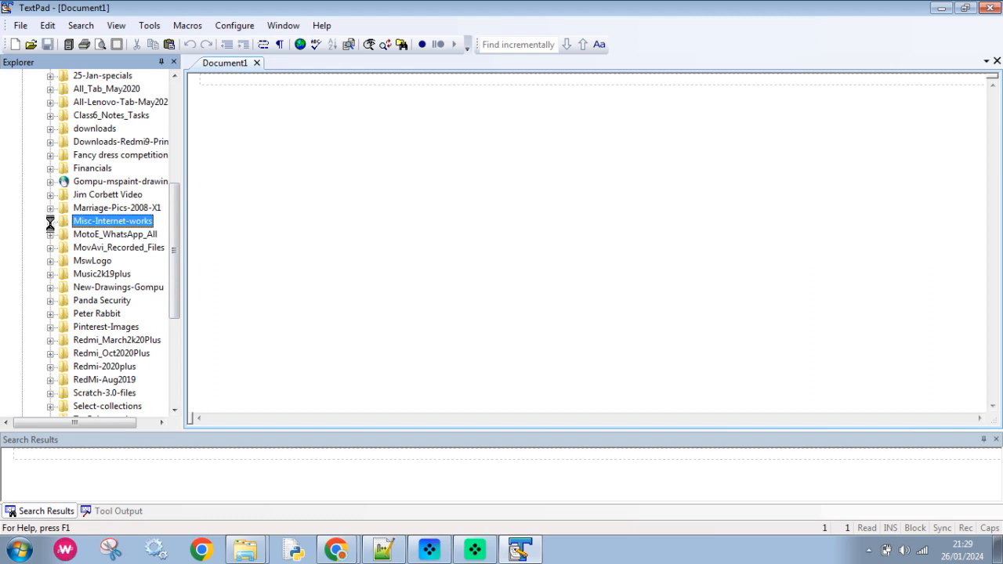
left_click(50, 222)
left_click(114, 235)
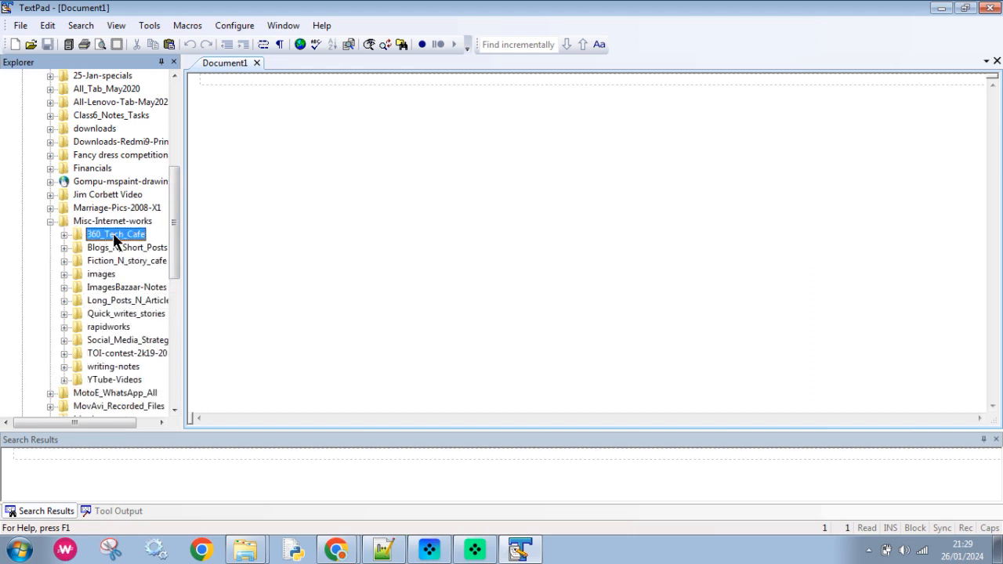
left_click(63, 235)
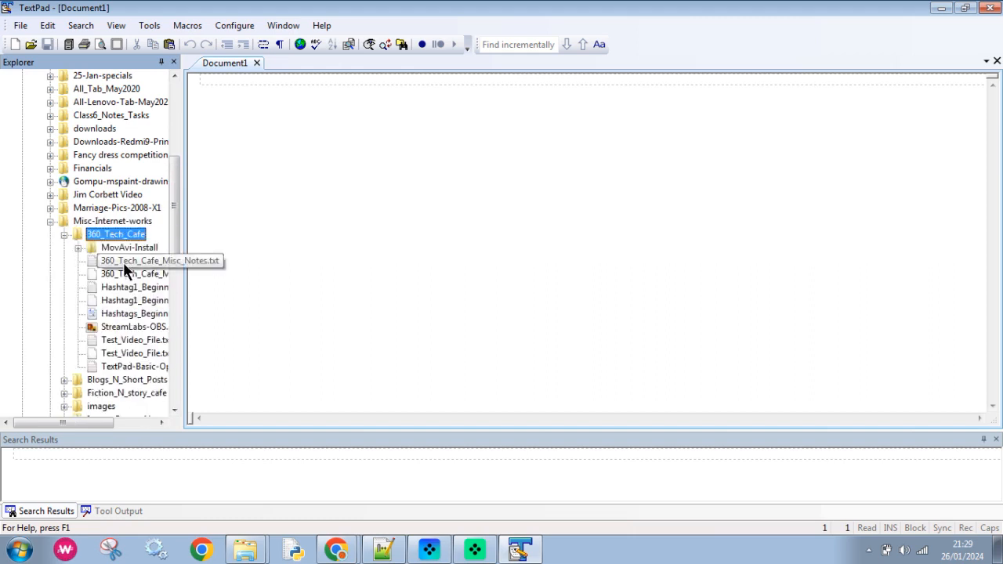
left_click(136, 365)
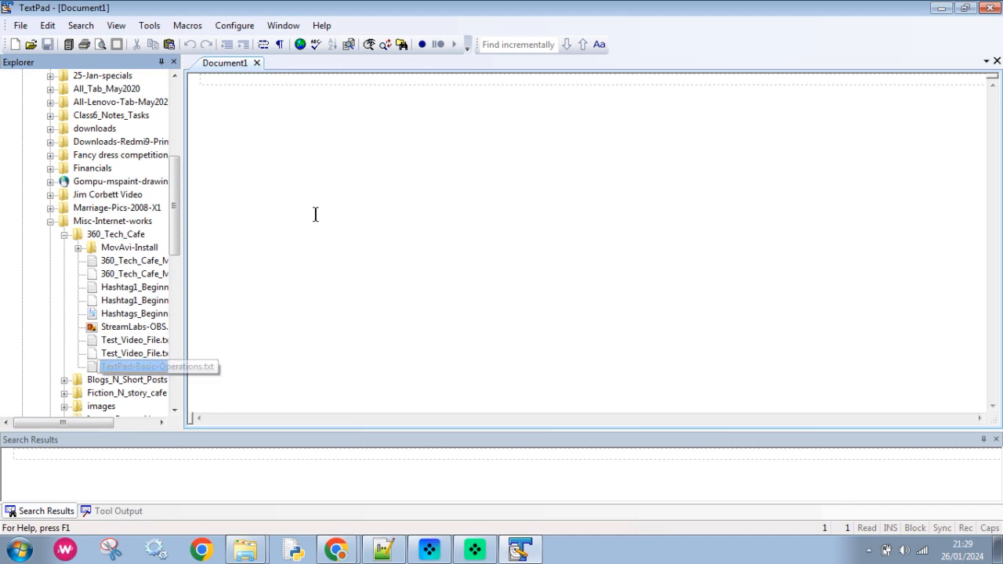
double_click(125, 364)
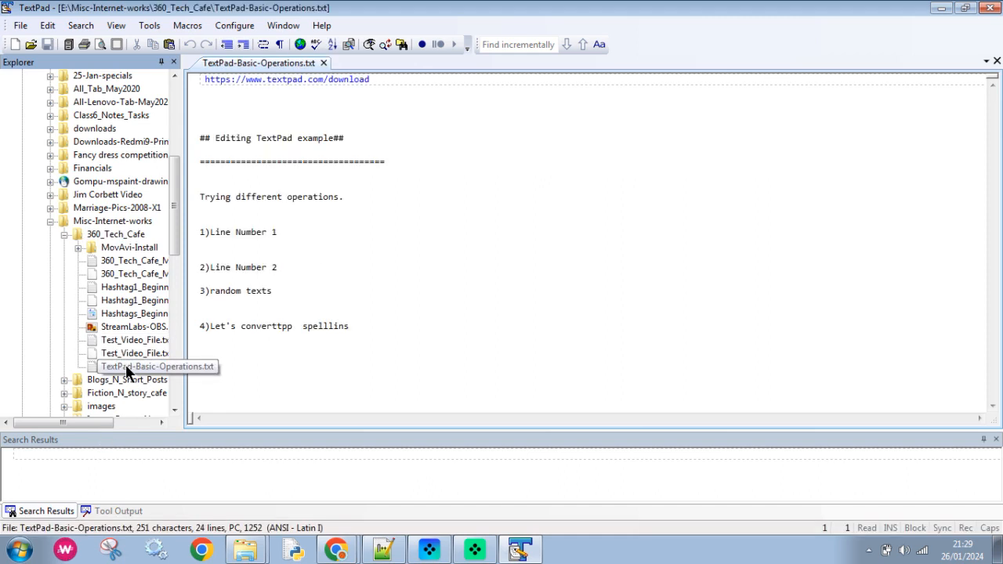
- Examine the "Trying different operations." line and the numbered lines below it in TextPad-Basic-Operations.txt
left_click(414, 194)
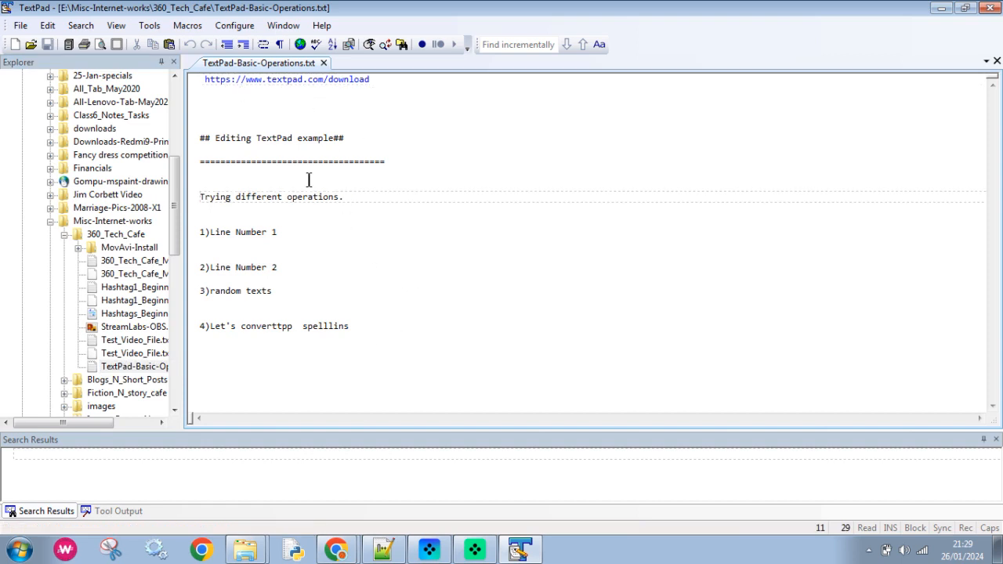
left_click_drag(360, 202, 196, 202)
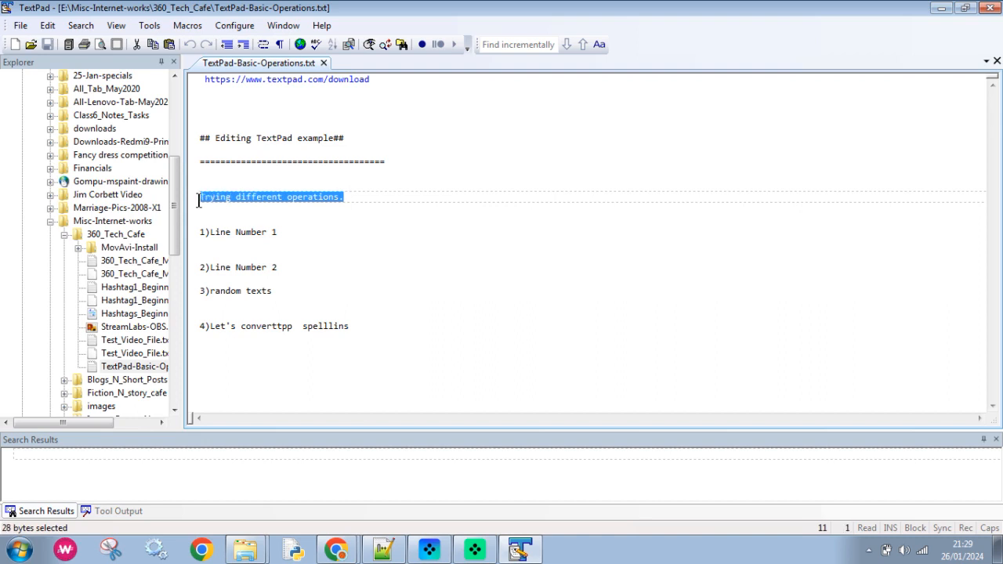
left_click_drag(305, 233, 196, 232)
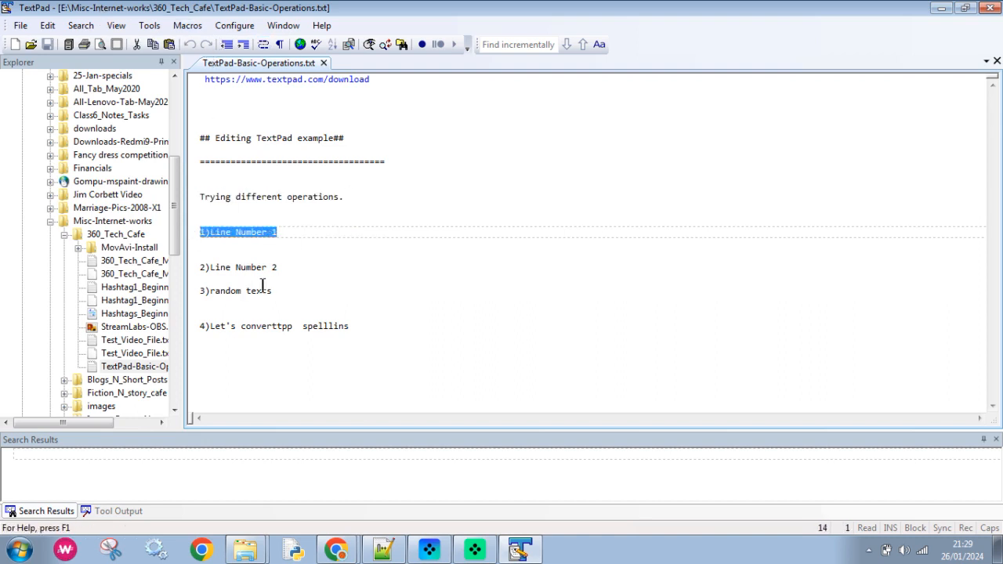
left_click(296, 289)
left_click(372, 323)
left_click_drag(371, 323, 303, 264)
left_click(341, 257)
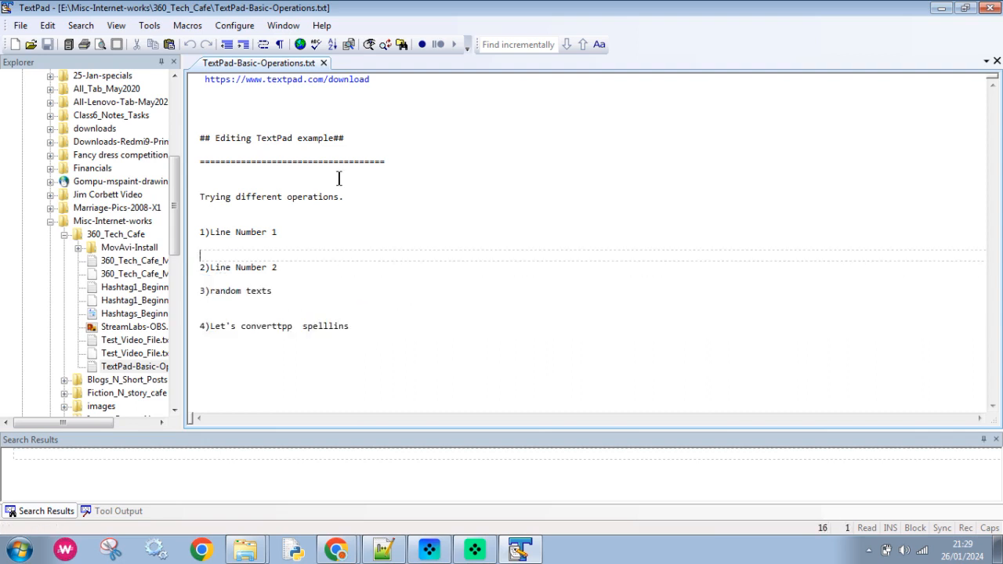
- Create a new document containing "This is a new file in TextPad- created on 26th of January 2024" followed by two line breaks
left_click(15, 47)
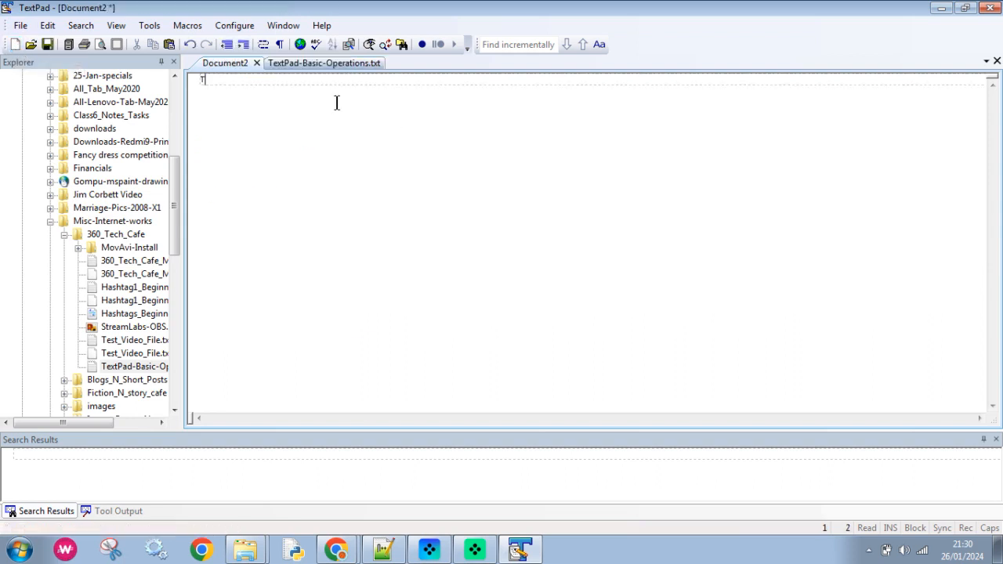
type("This is a new ")
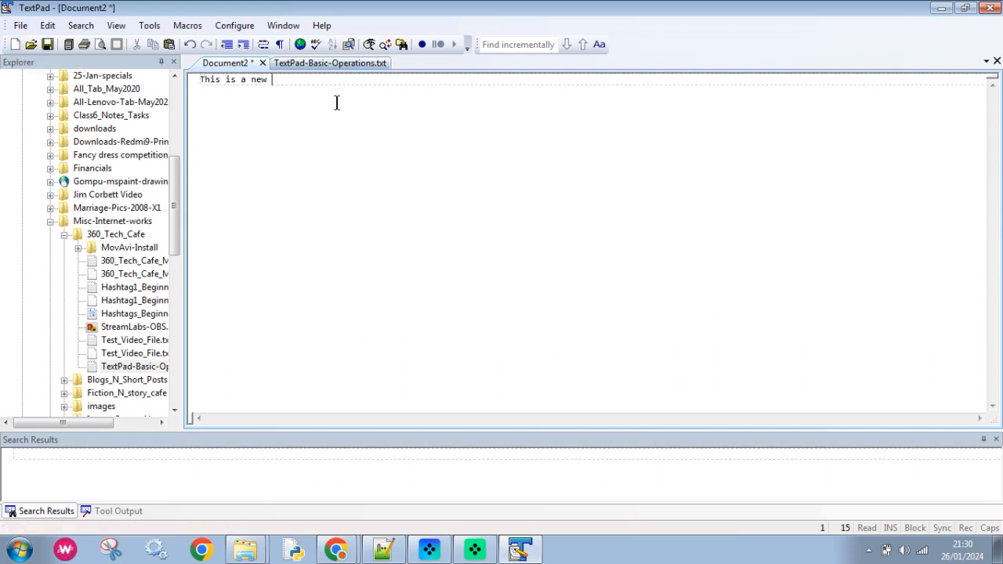
type("file in TextPad- created ")
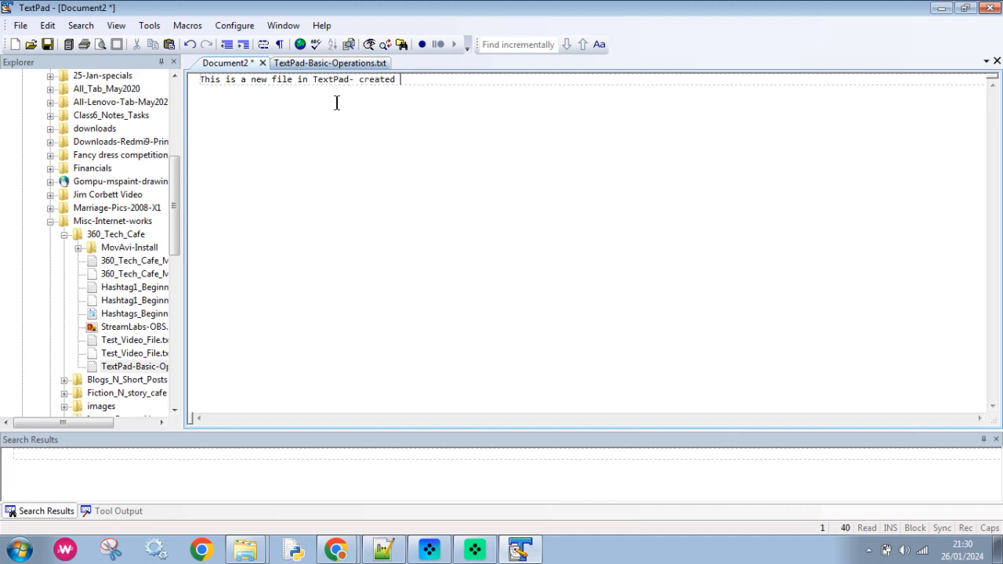
type("on 26th of January 2024")
key("Return")
key("Return")
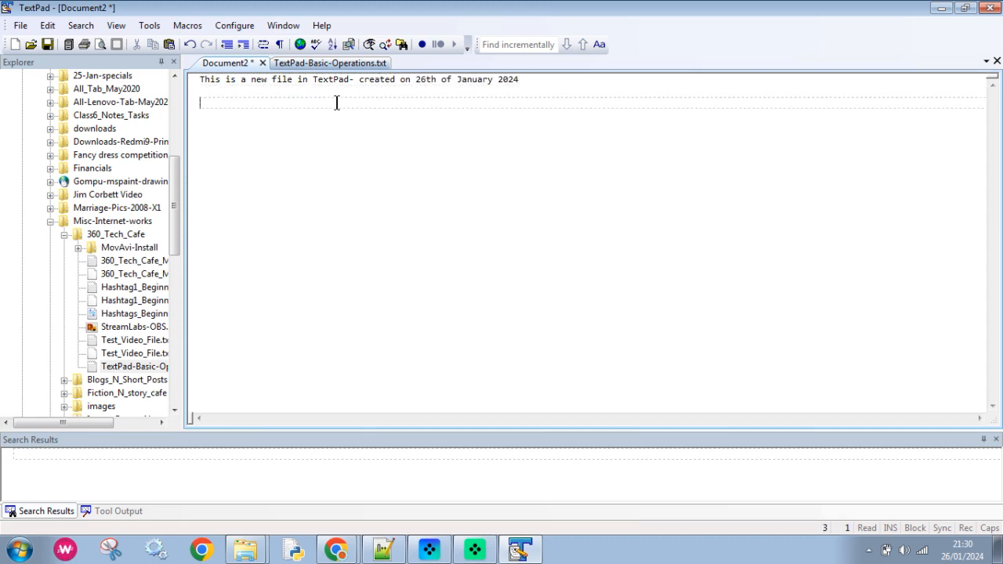
- Return to TextPad-Basic-Operations.txt and convert "random texts" in item 3 to sentence case
left_click(320, 63)
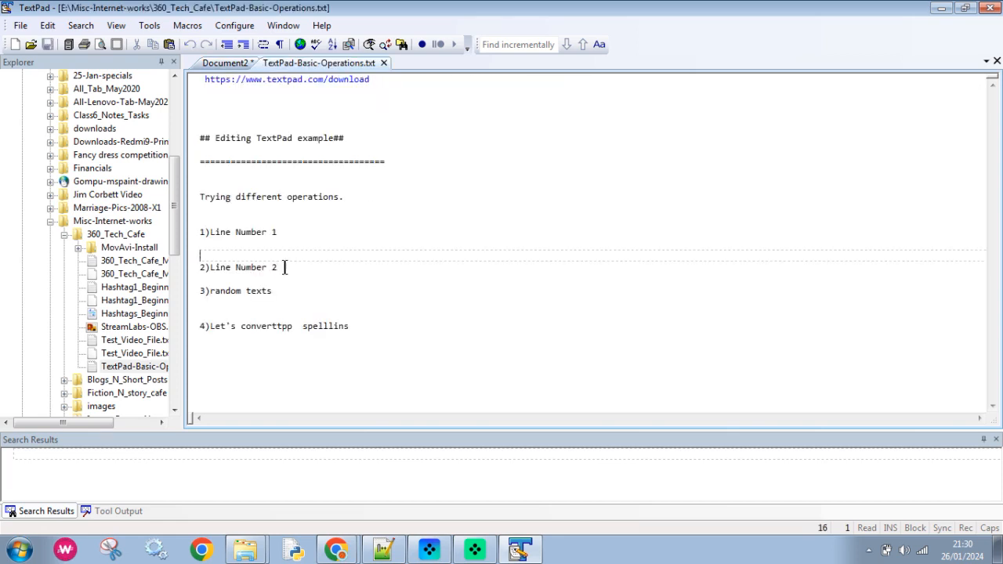
left_click_drag(283, 267, 207, 267)
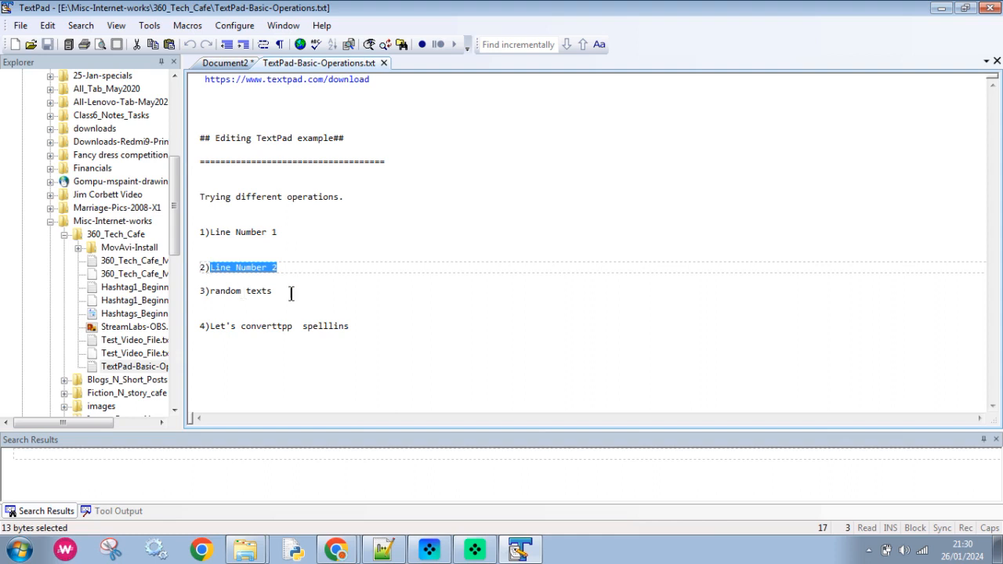
left_click_drag(284, 291, 202, 288)
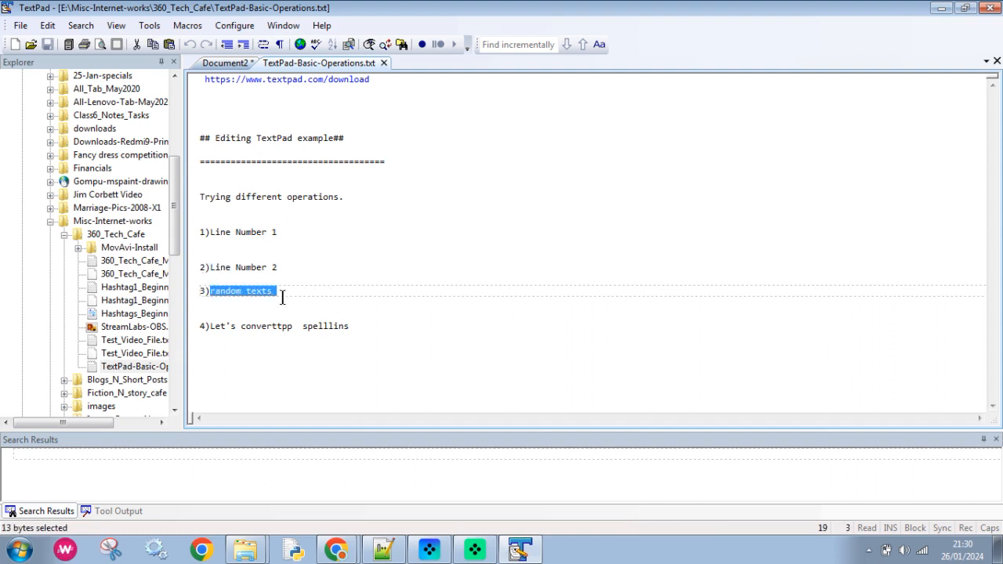
left_click(49, 25)
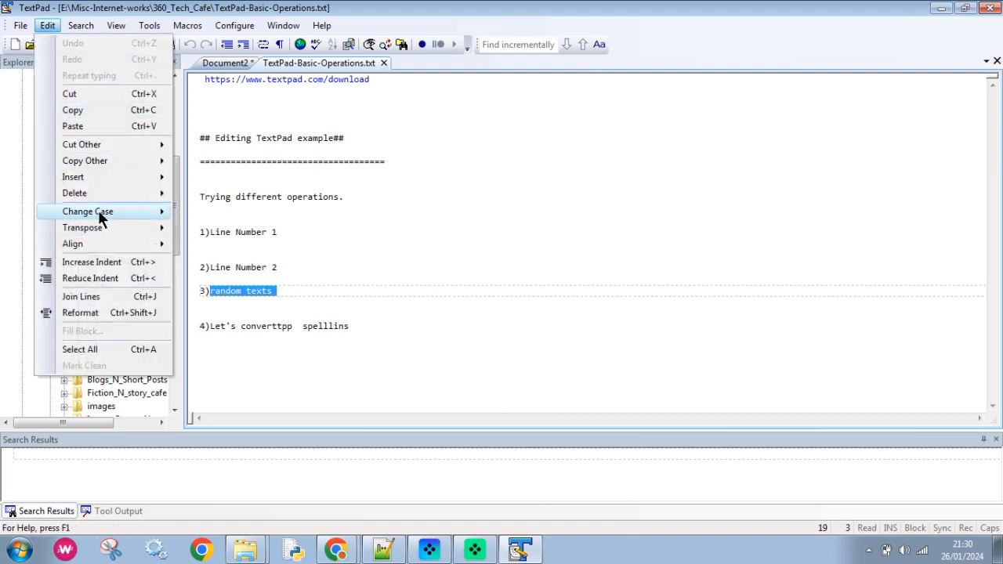
mouse_move(100, 216)
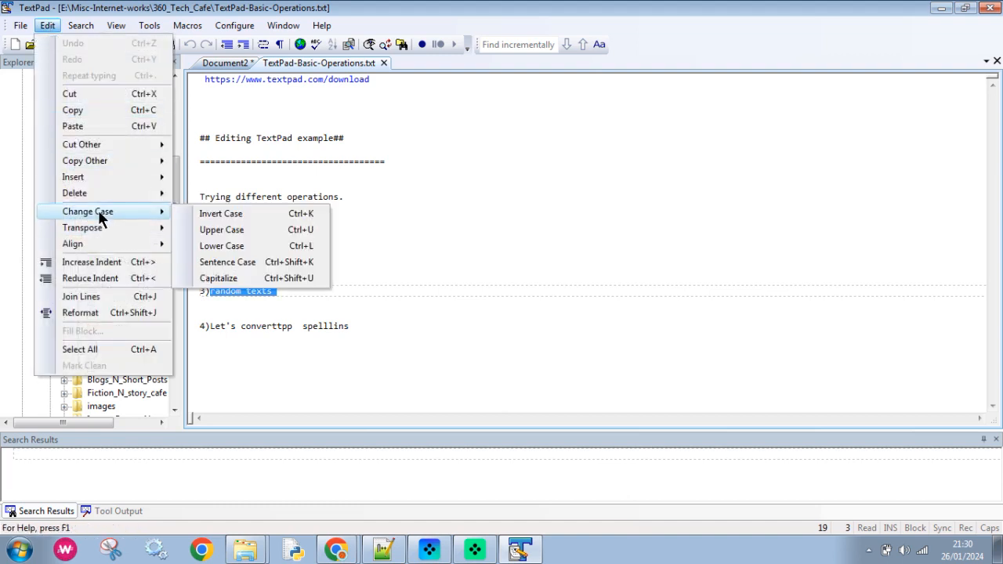
left_click(224, 262)
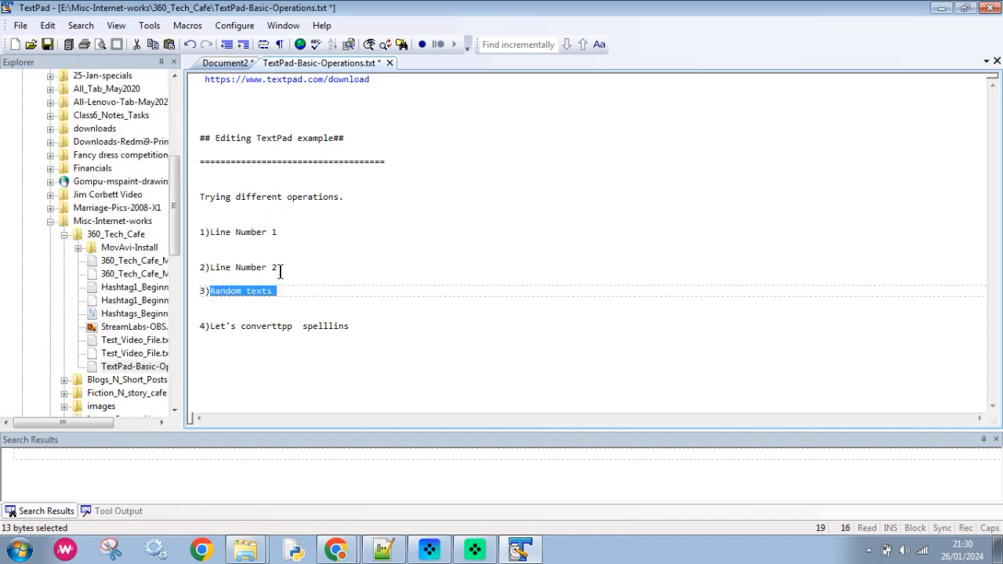
left_click(289, 290)
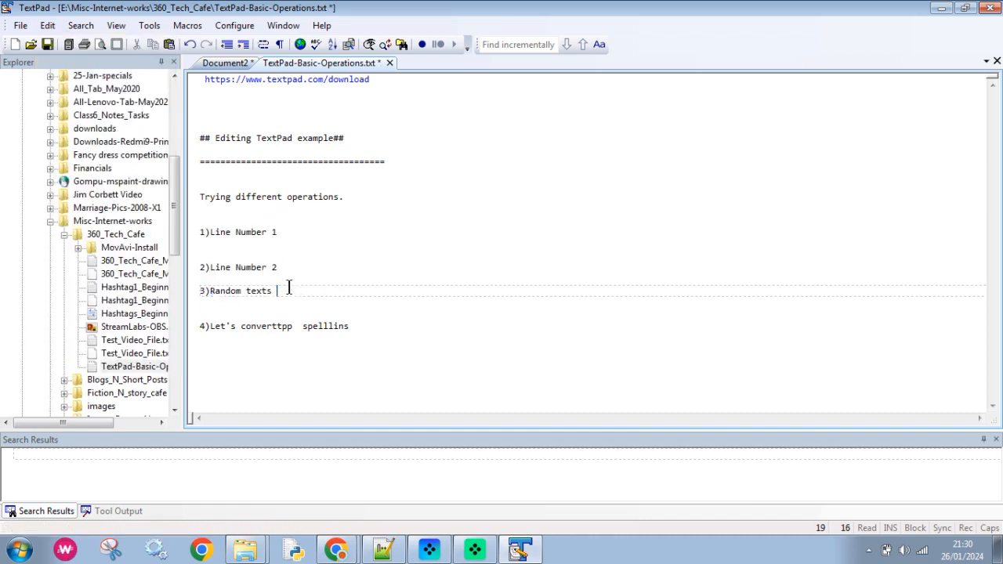
left_click(210, 291)
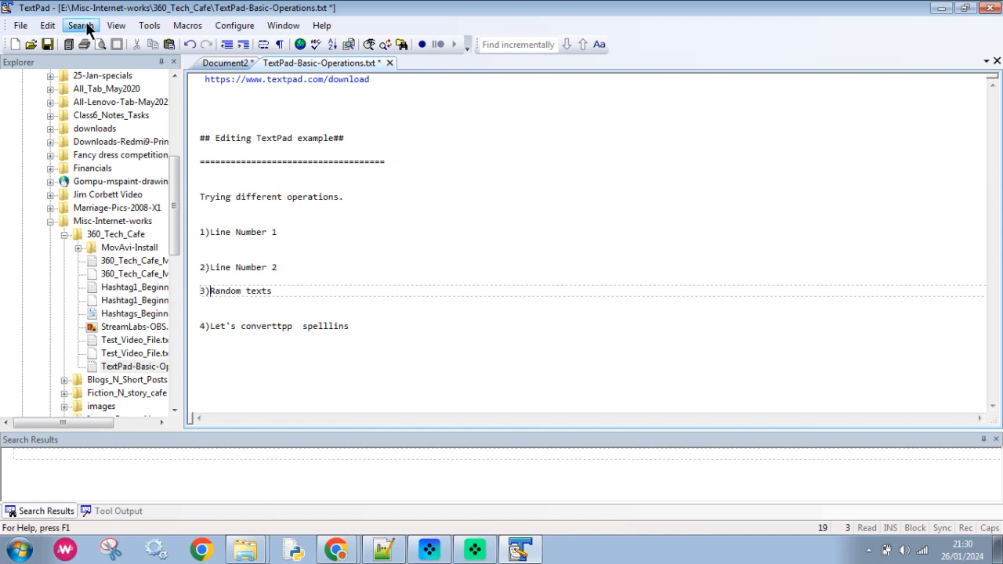
- Convert the words "Random texts" in item 3 to upper case
left_click_drag(275, 290, 210, 291)
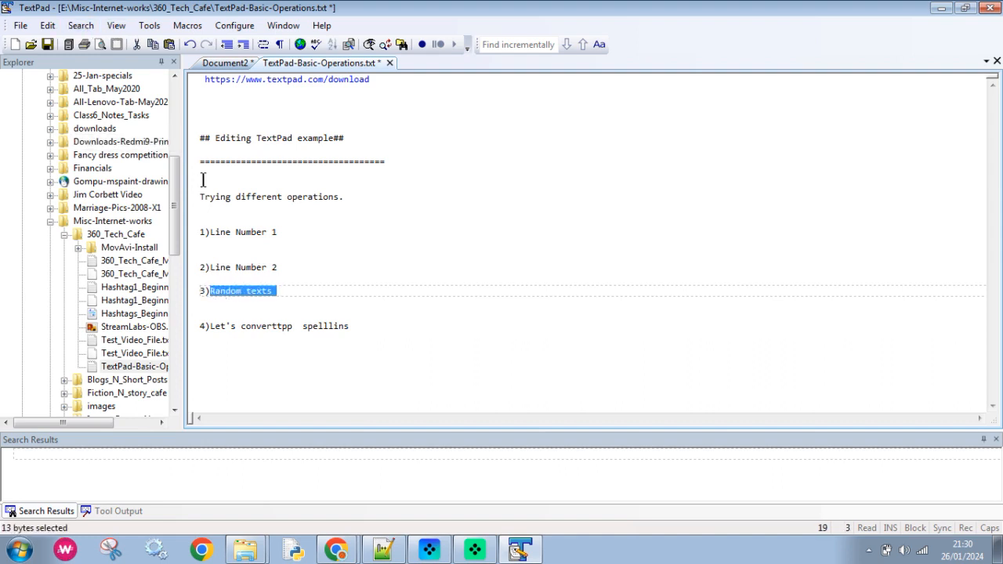
left_click(47, 25)
mouse_move(102, 211)
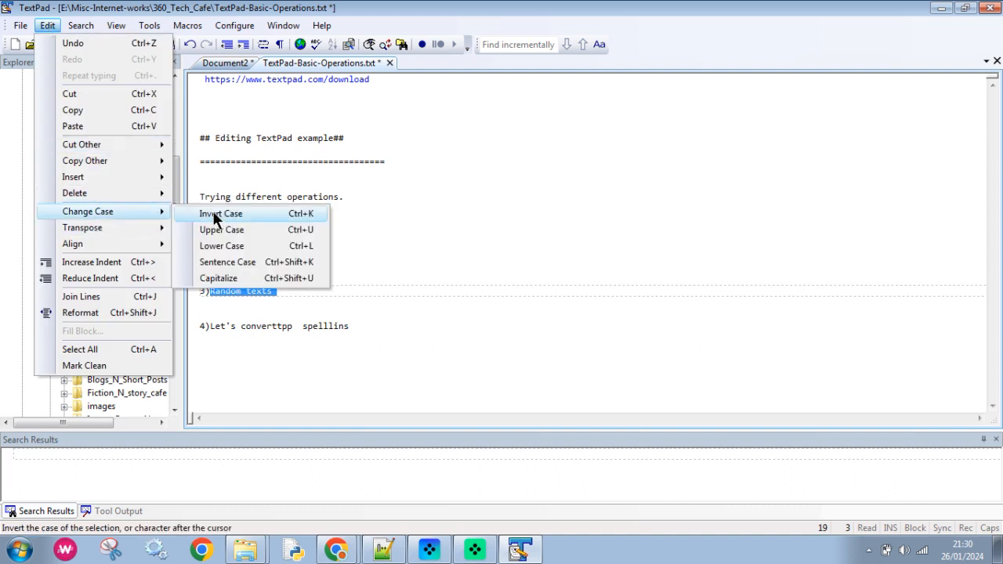
left_click(230, 230)
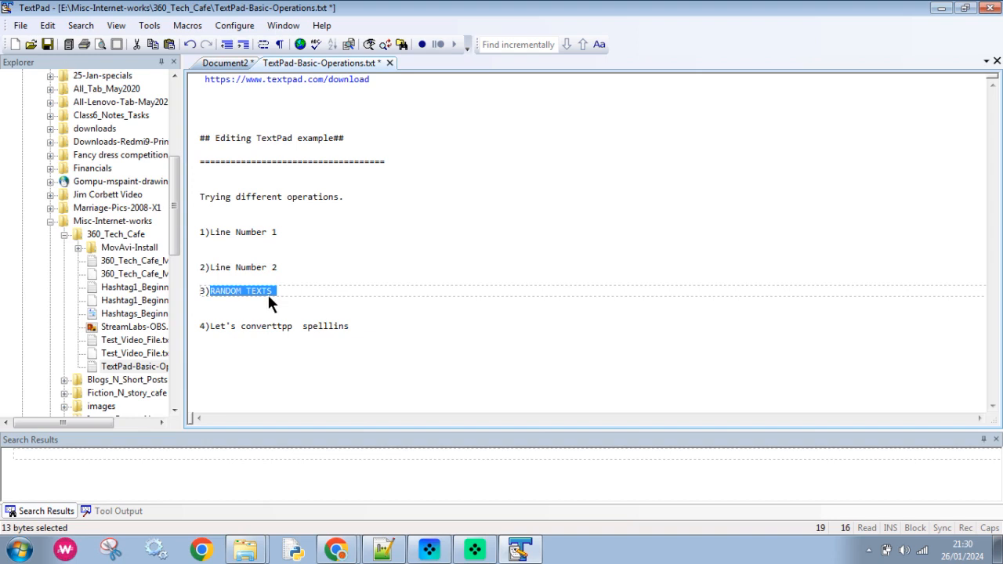
- Capitalize each word of "RANDOM TEXTS" in item 3
right_click(248, 286)
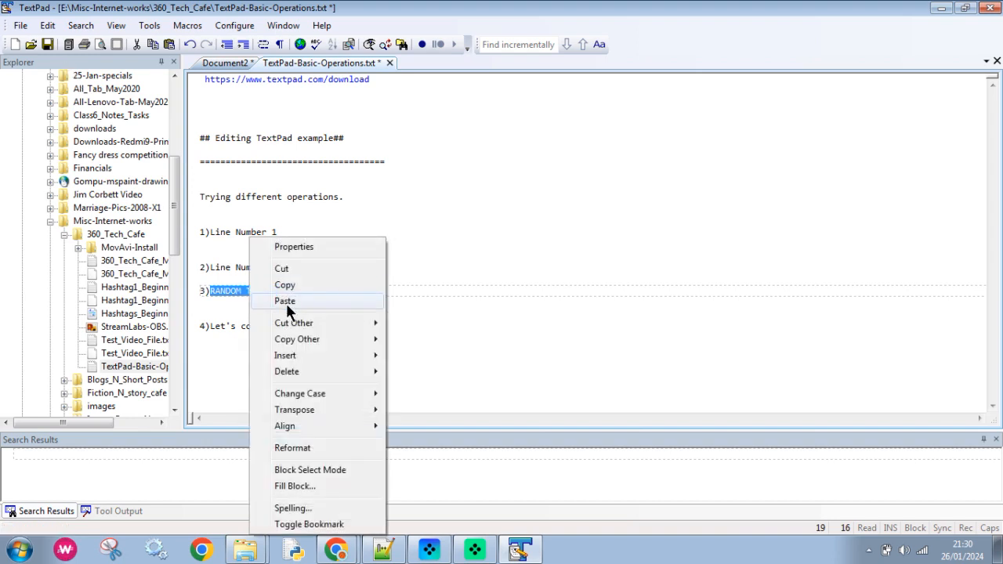
mouse_move(307, 396)
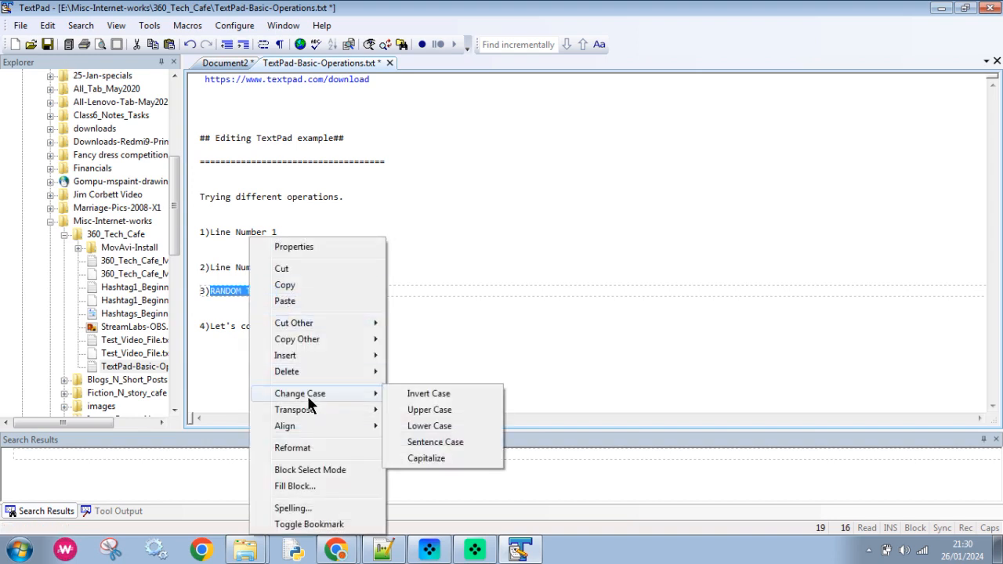
left_click(427, 459)
left_click(378, 307)
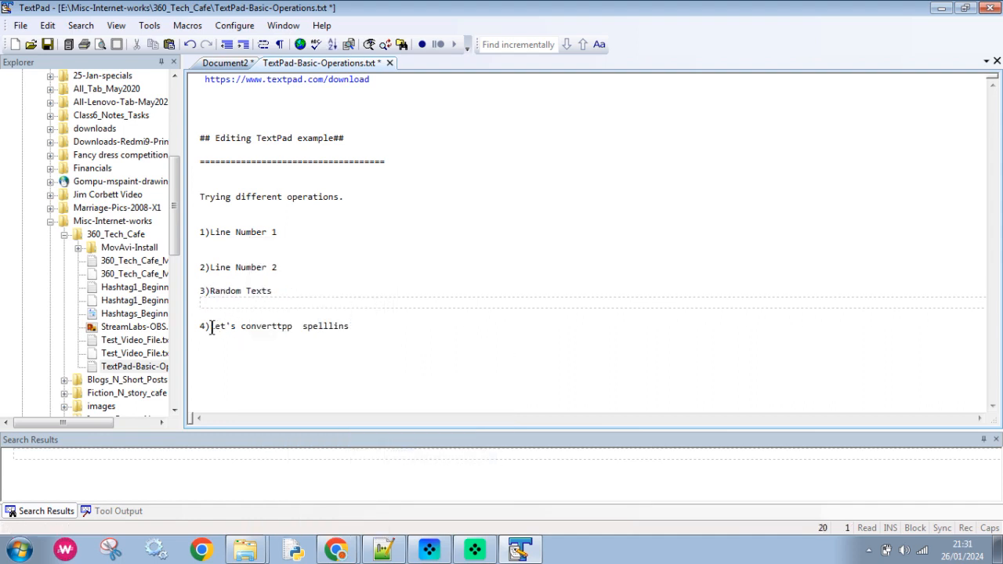
- Run the spelling check on item 4's text and add "converttpp" to the dictionary
left_click_drag(210, 328, 293, 327)
left_click(276, 365)
left_click(210, 327)
left_click_drag(210, 328, 302, 327)
left_click(274, 364)
left_click_drag(210, 327, 360, 325)
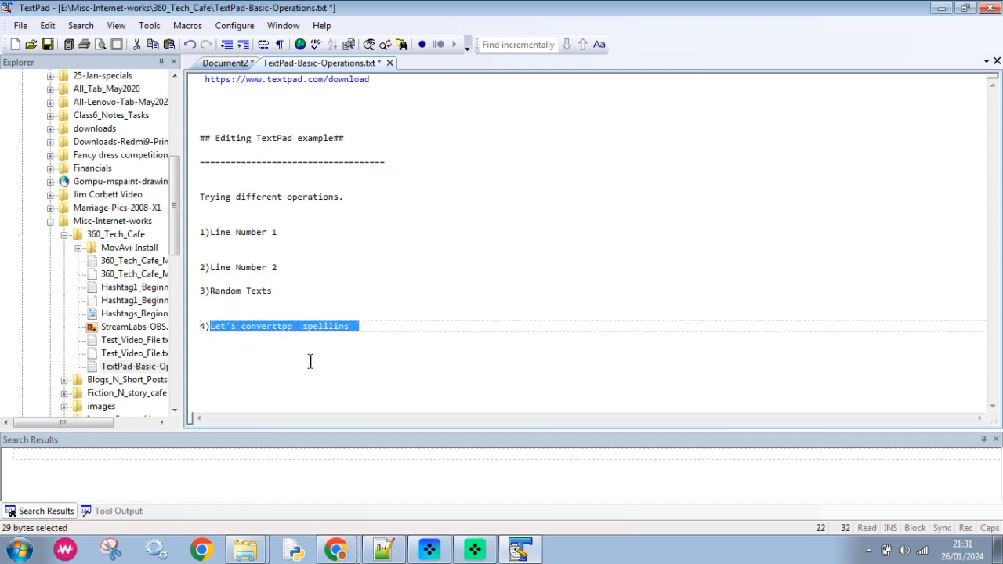
left_click(149, 26)
left_click(180, 60)
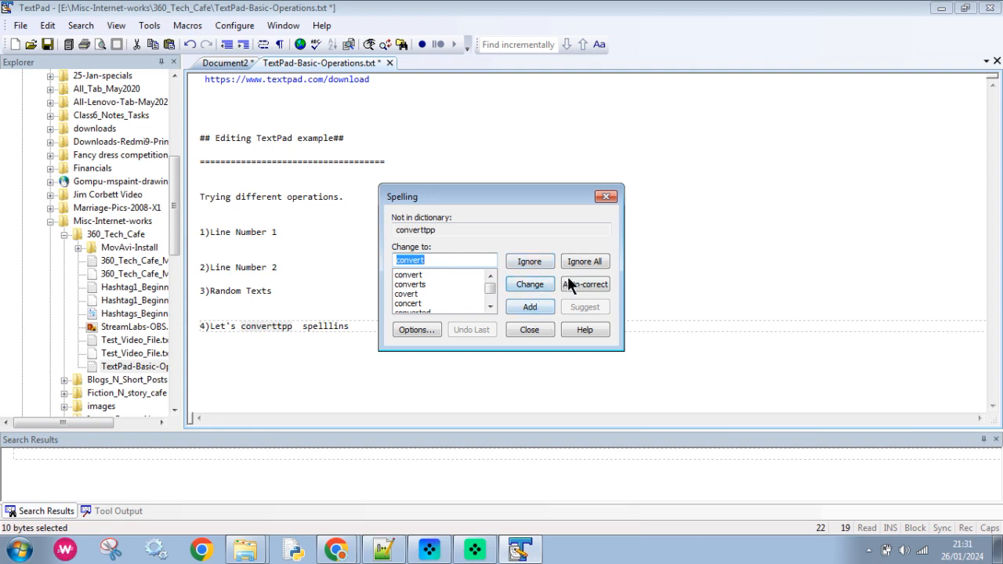
left_click(528, 307)
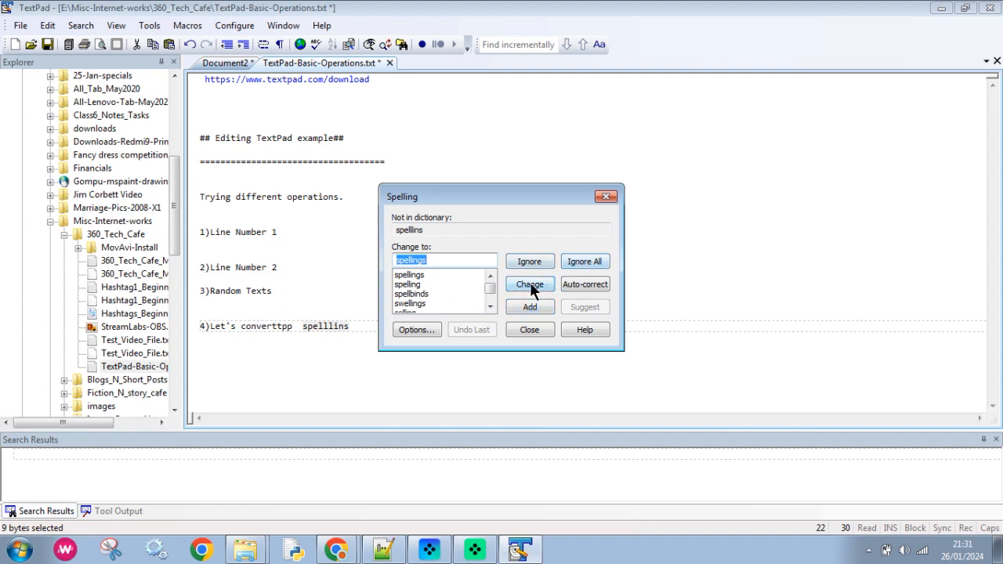
- Auto-correct "spelllins" to "spellings" and close the spelling check
left_click(587, 284)
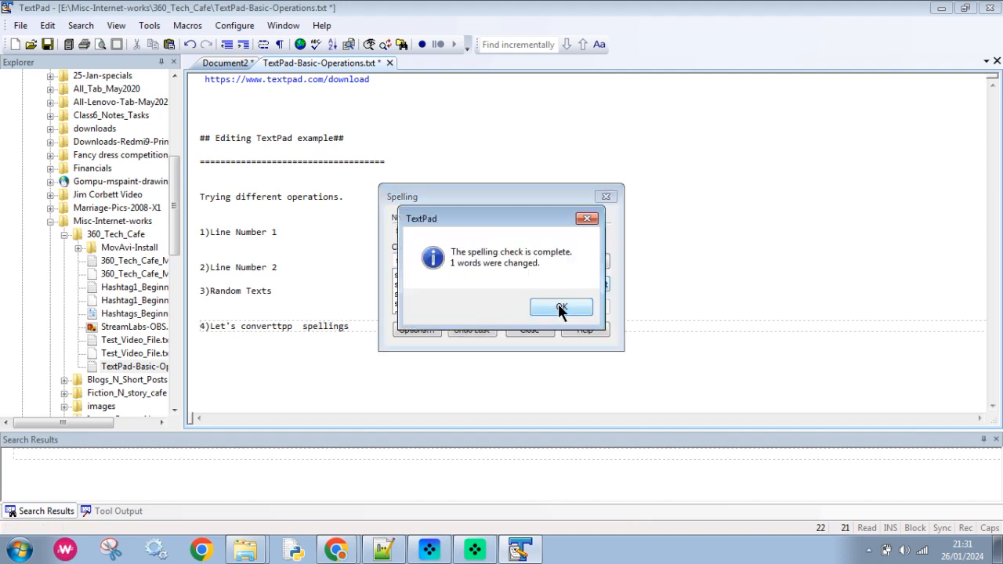
left_click(559, 308)
left_click(385, 323)
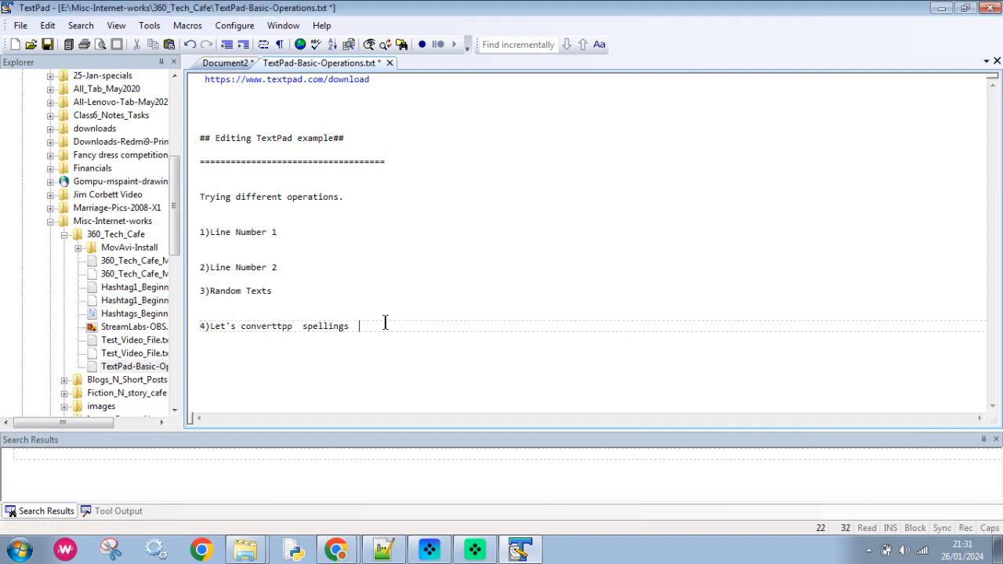
- Run the spelling check again on the word "converttpp" in item 4
triple_click(259, 327)
left_click(258, 326)
double_click(258, 324)
right_click(257, 323)
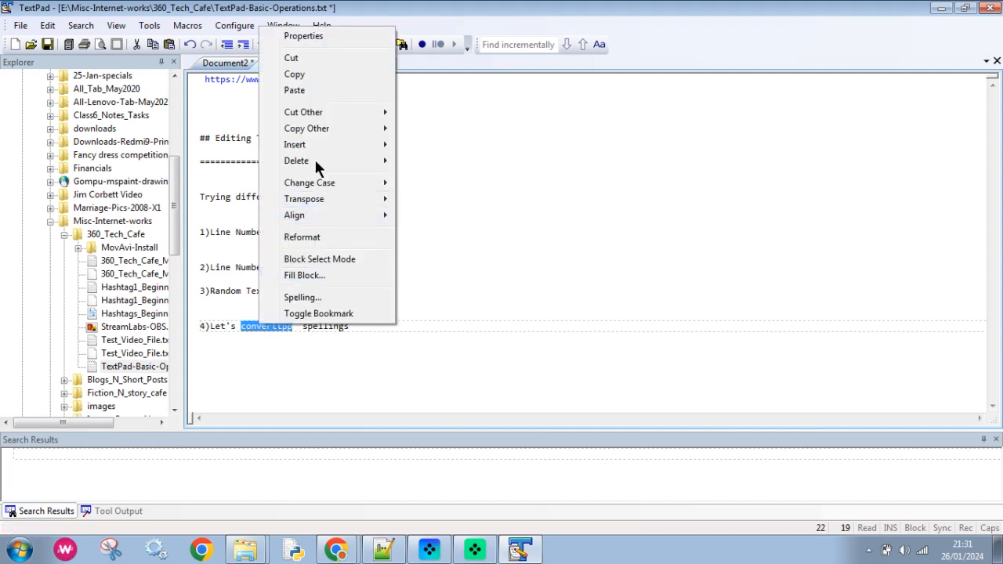
left_click(306, 299)
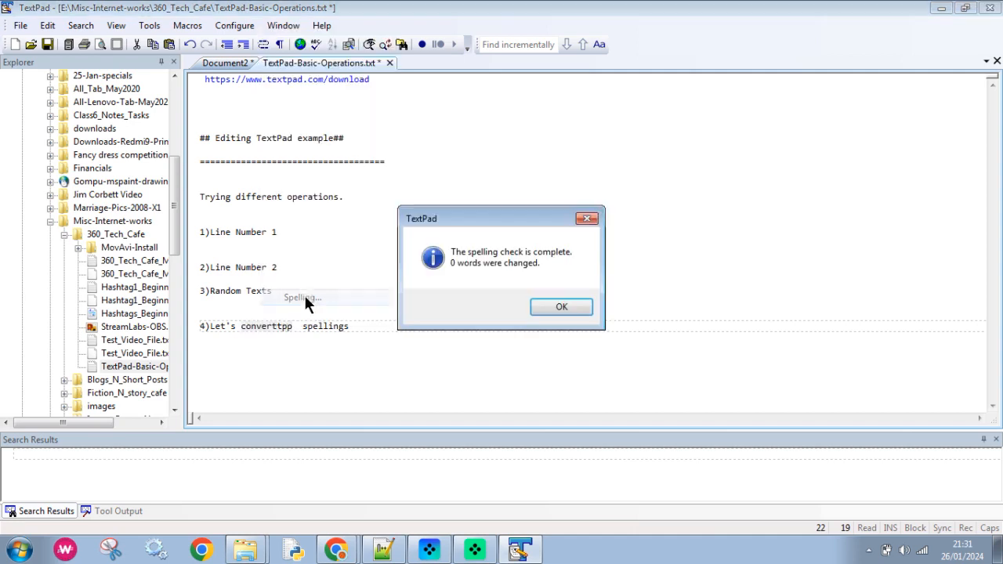
left_click(546, 306)
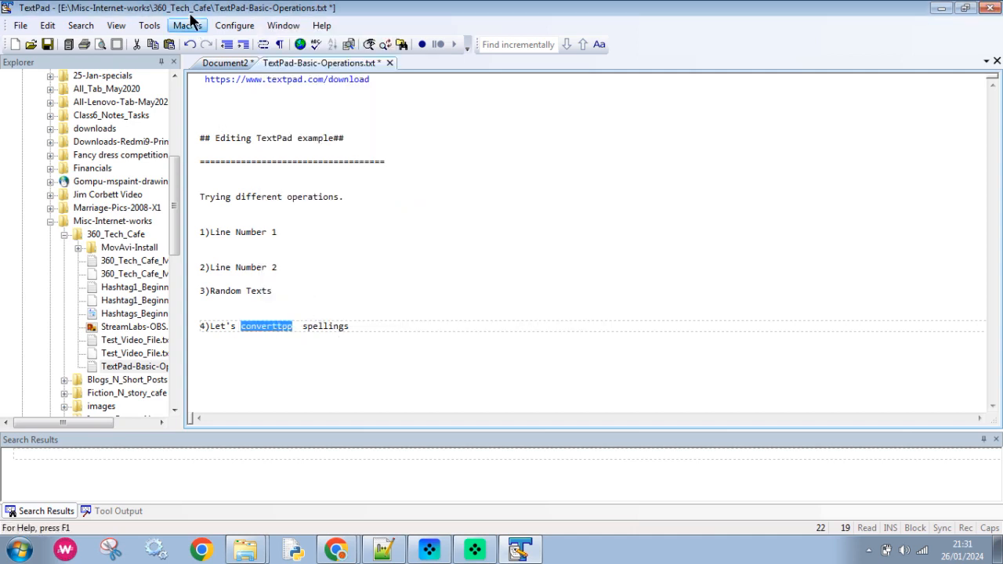
left_click(150, 25)
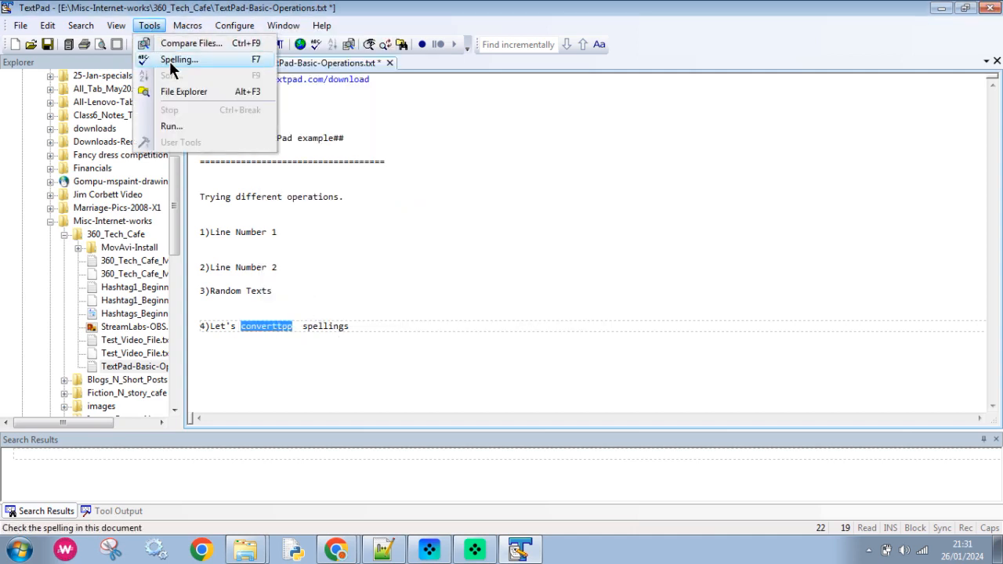
left_click(173, 61)
left_click(557, 306)
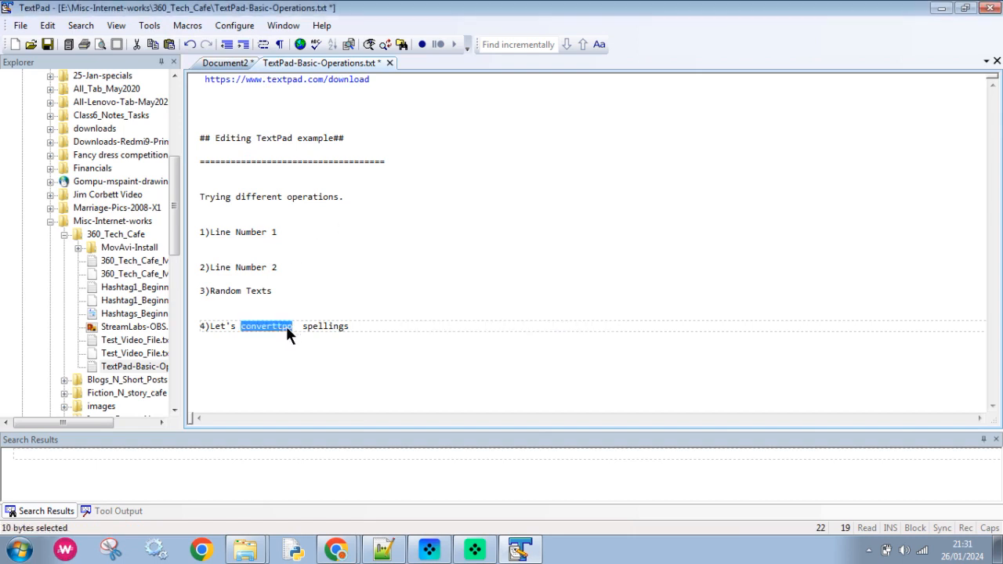
left_click(353, 327)
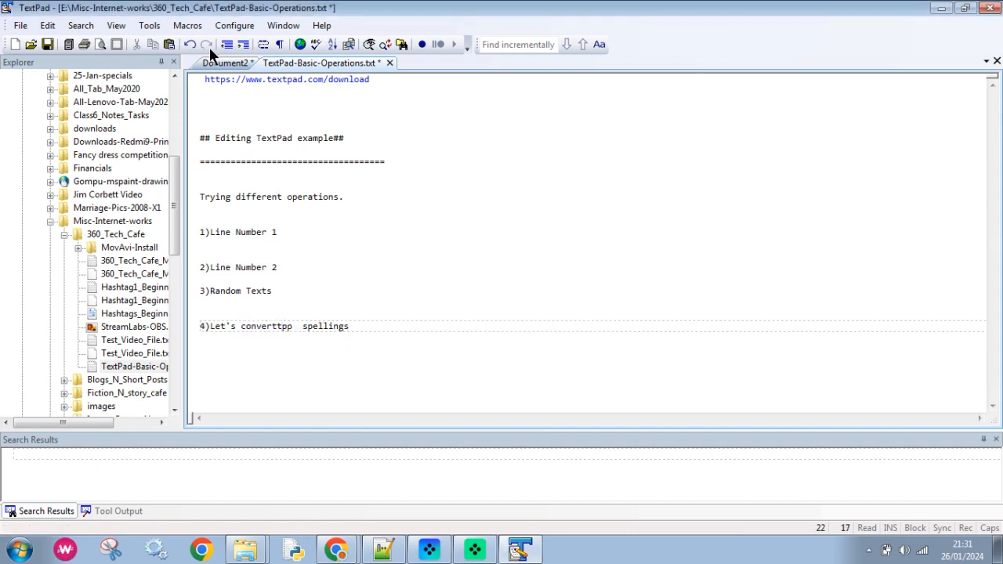
double_click(258, 326)
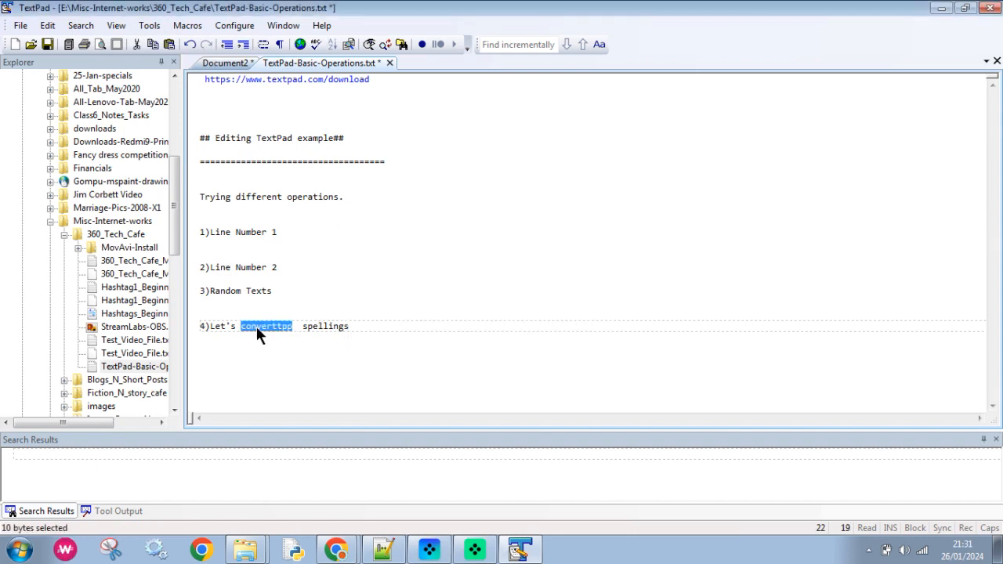
right_click(257, 326)
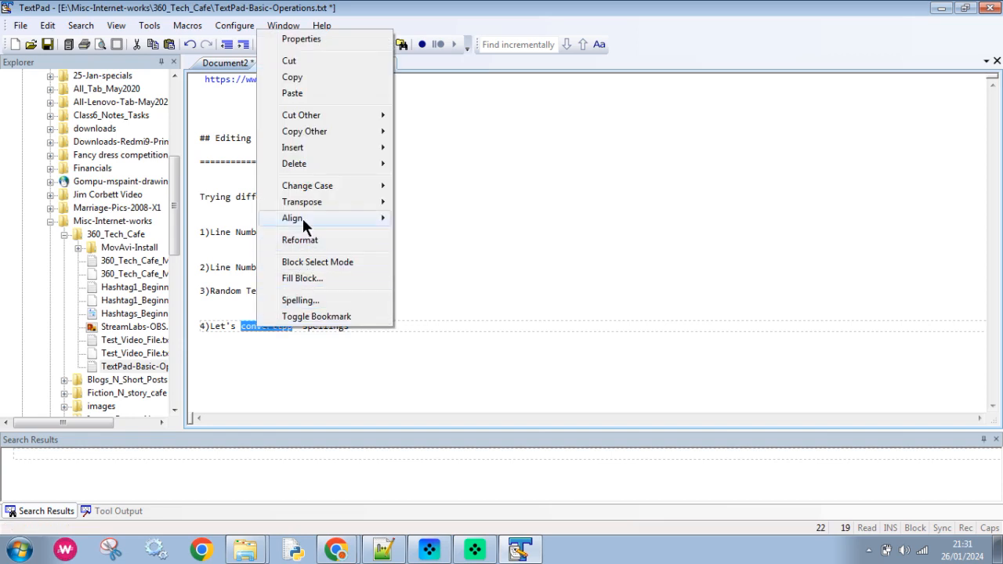
mouse_move(303, 224)
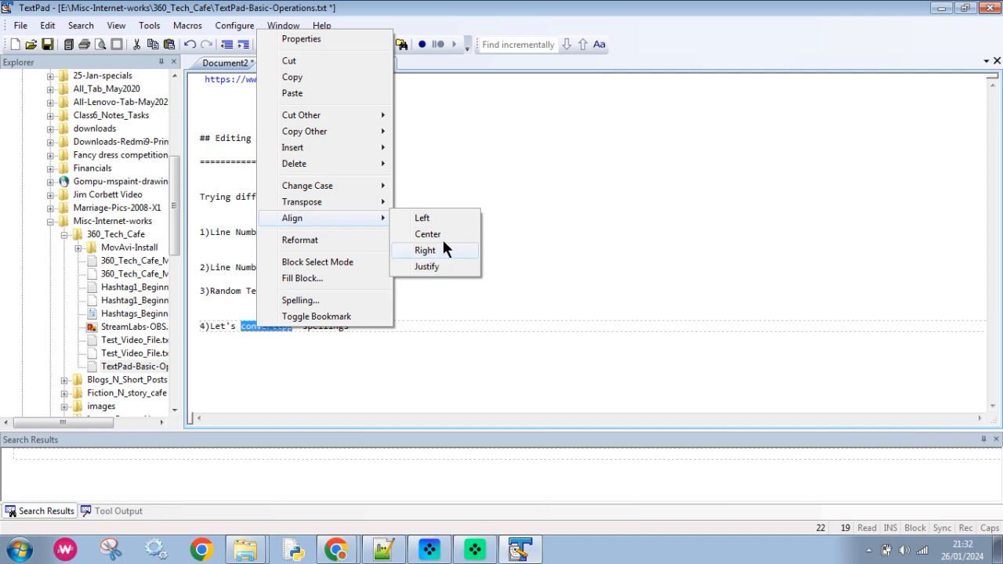
left_click(591, 217)
left_click(287, 289)
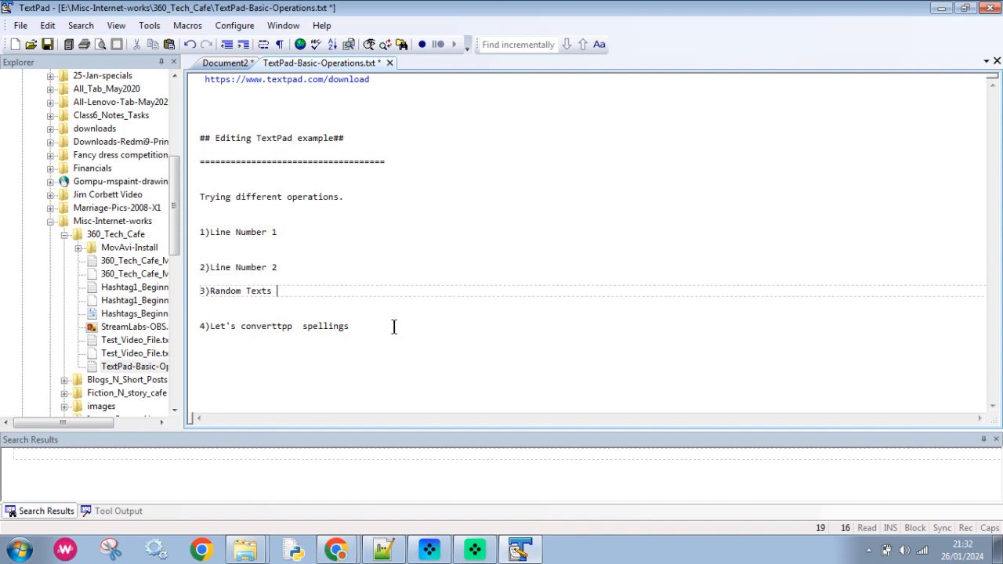
- Add the line "Text for Alignment" three lines below item 4
left_click(394, 327)
key("Return")
key("Return")
key("Return")
type("Text for Alignment")
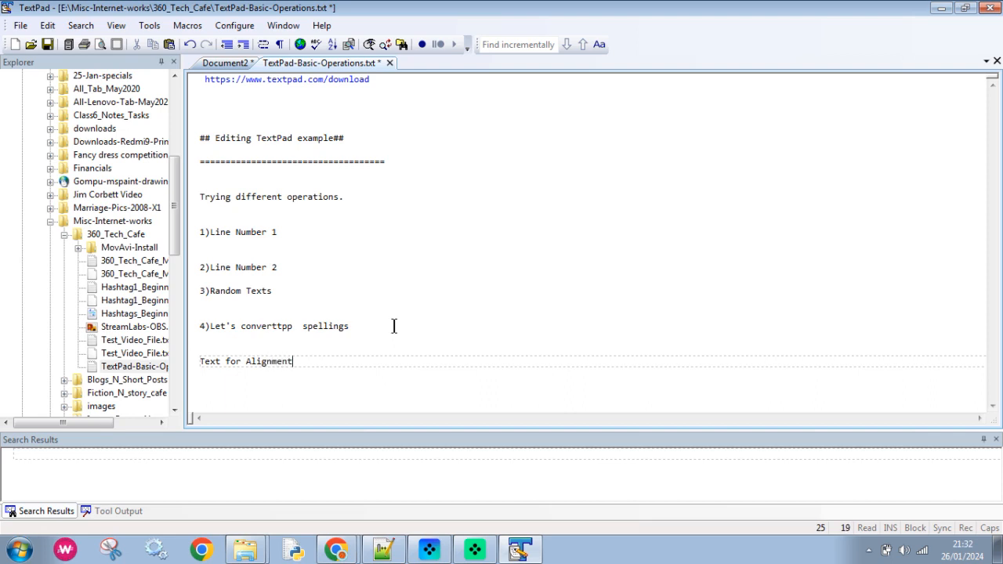
- Align the "Text for Alignment" line to the left
key("shift+Home")
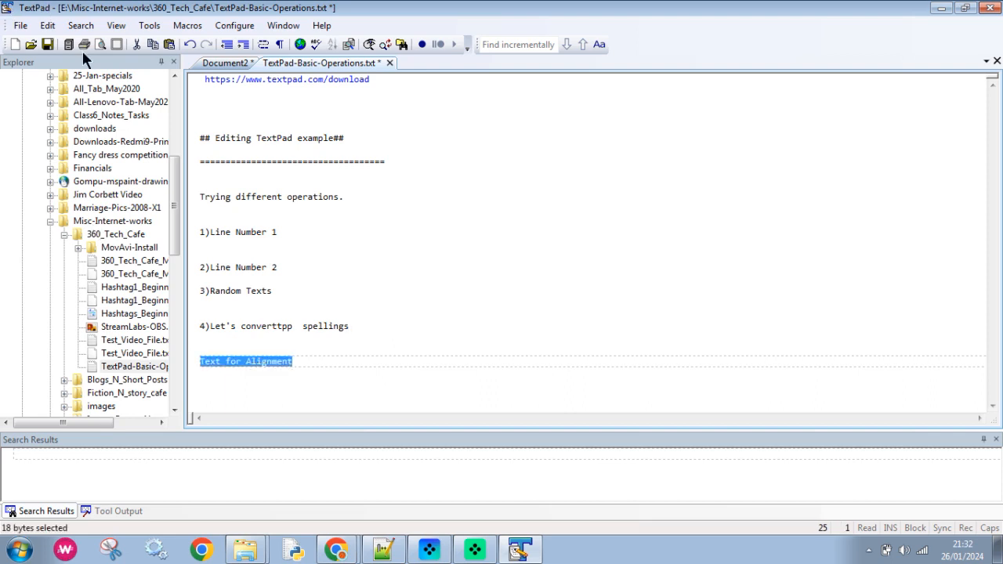
left_click(115, 26)
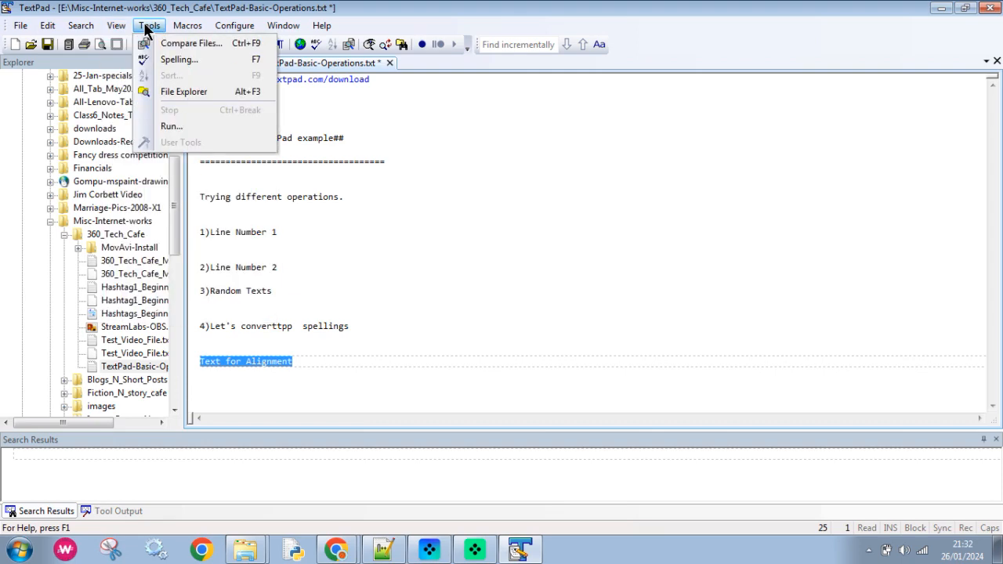
mouse_move(85, 32)
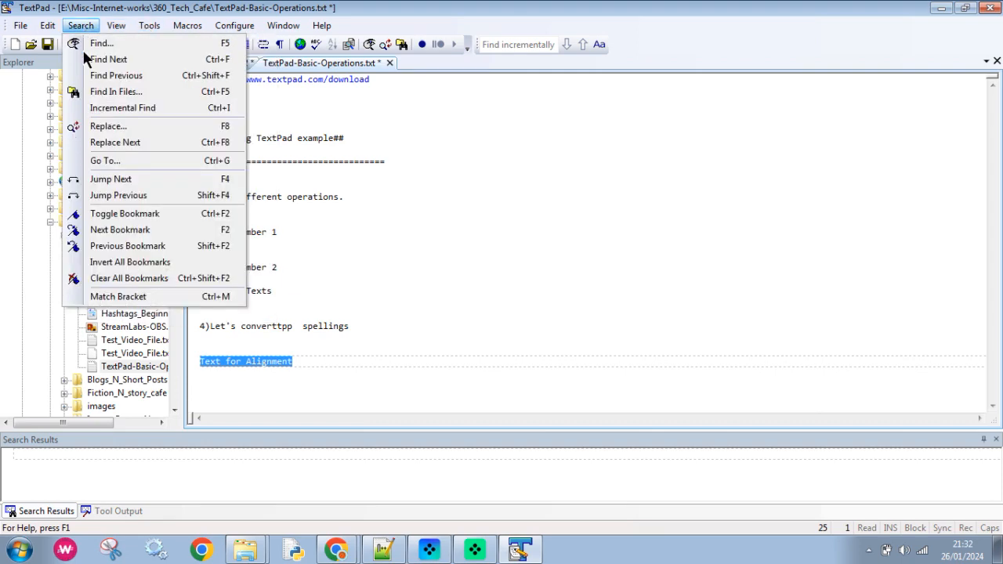
mouse_move(48, 26)
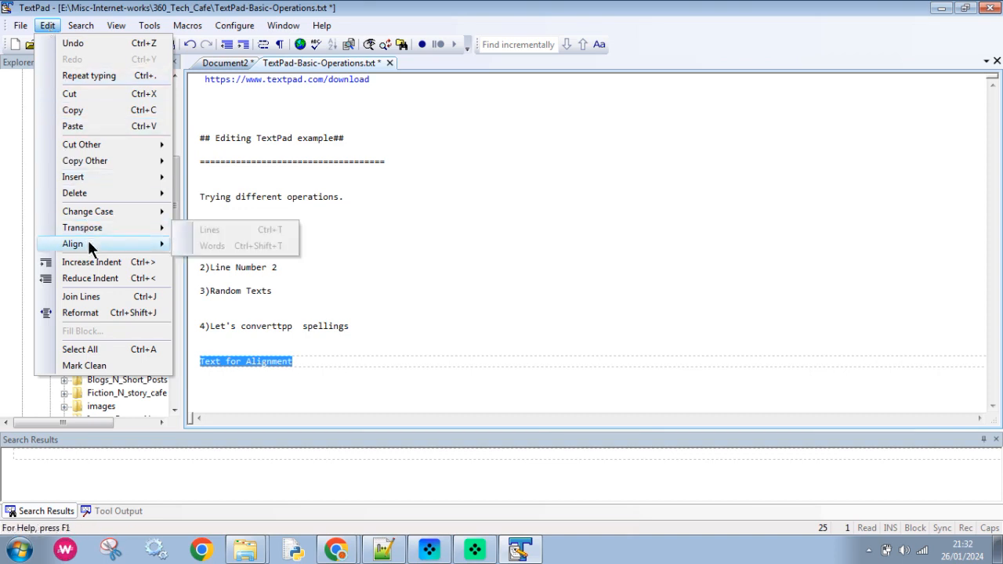
mouse_move(92, 249)
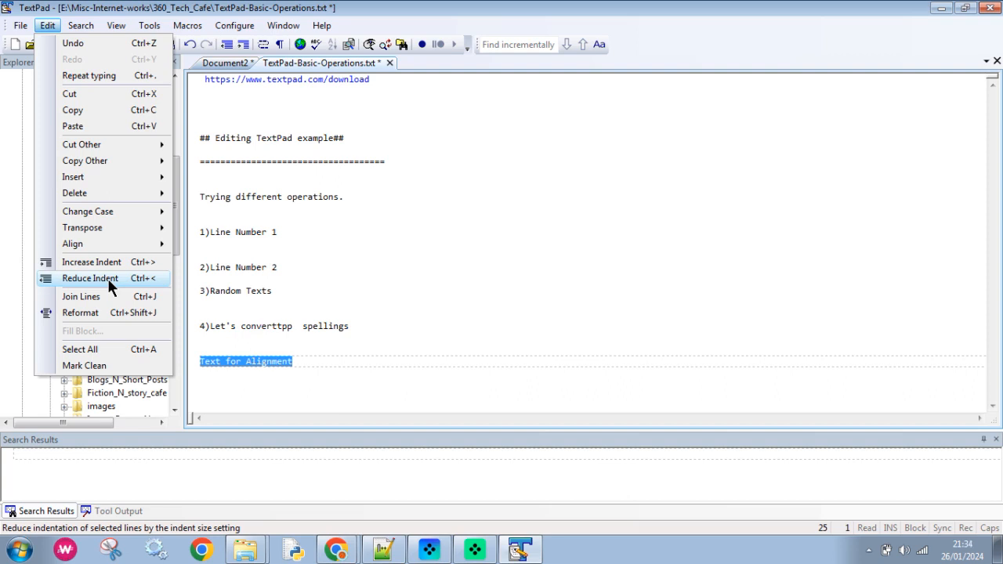
mouse_move(88, 244)
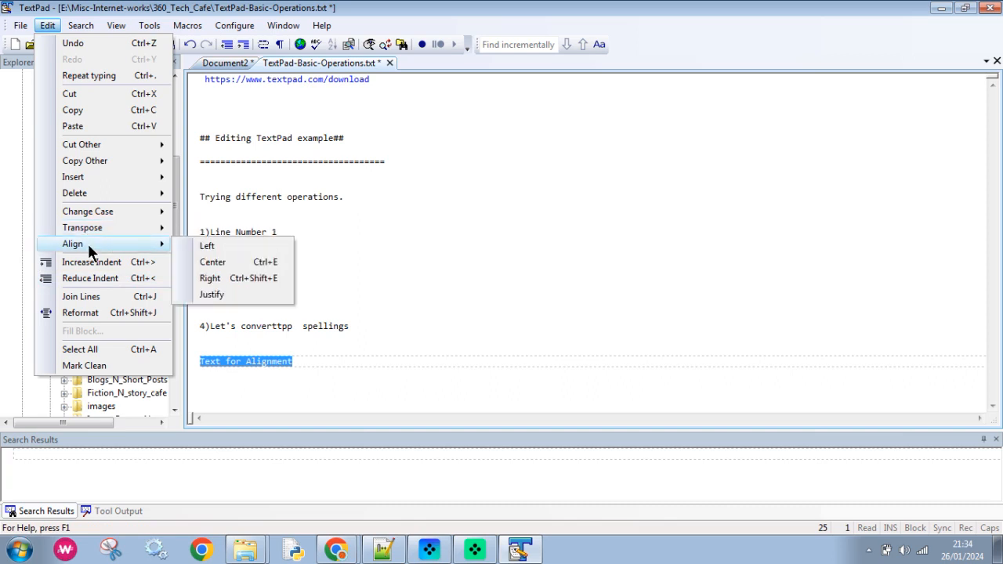
left_click(213, 248)
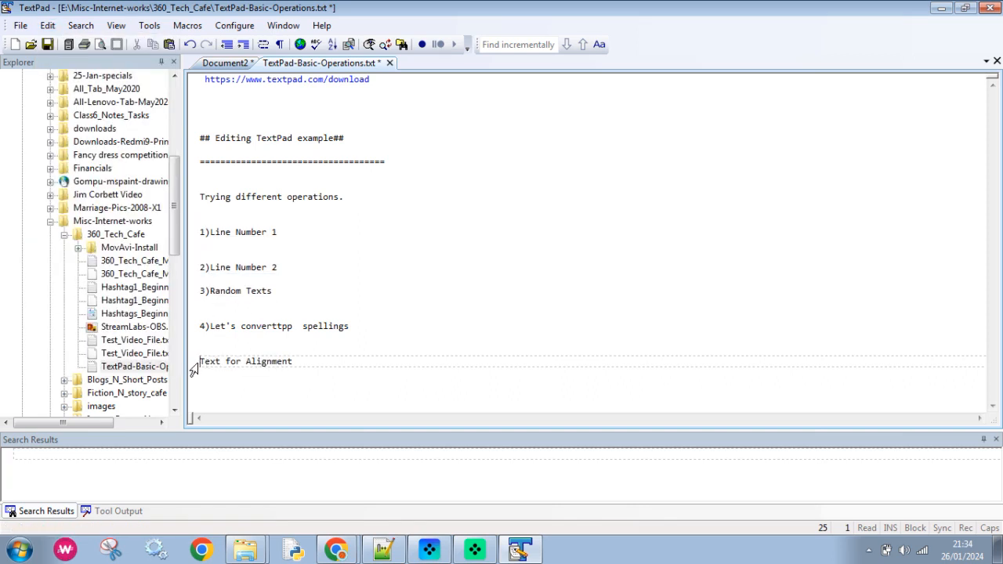
- Center the "Text for Alignment" line
left_click_drag(196, 365, 306, 368)
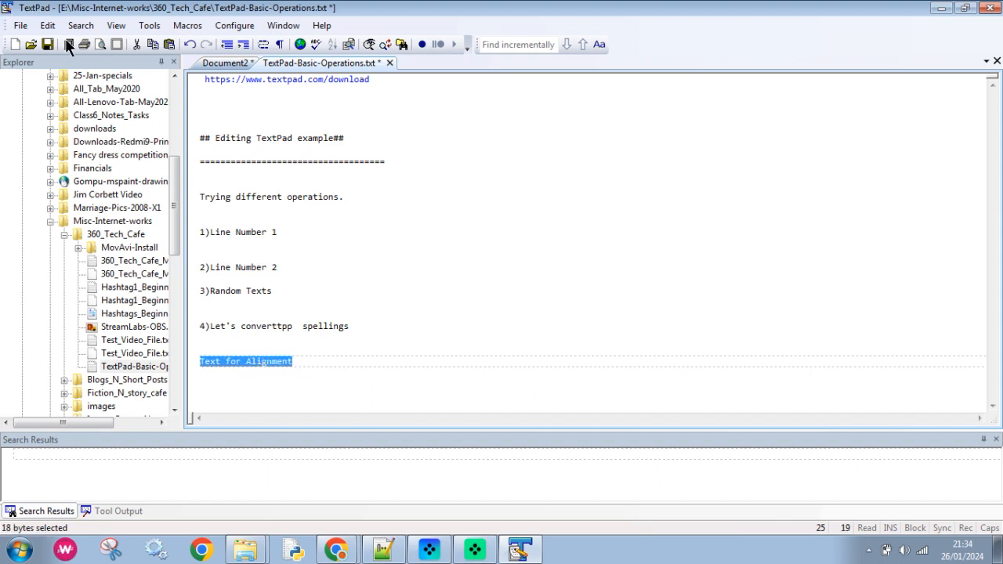
left_click(80, 25)
left_click(48, 25)
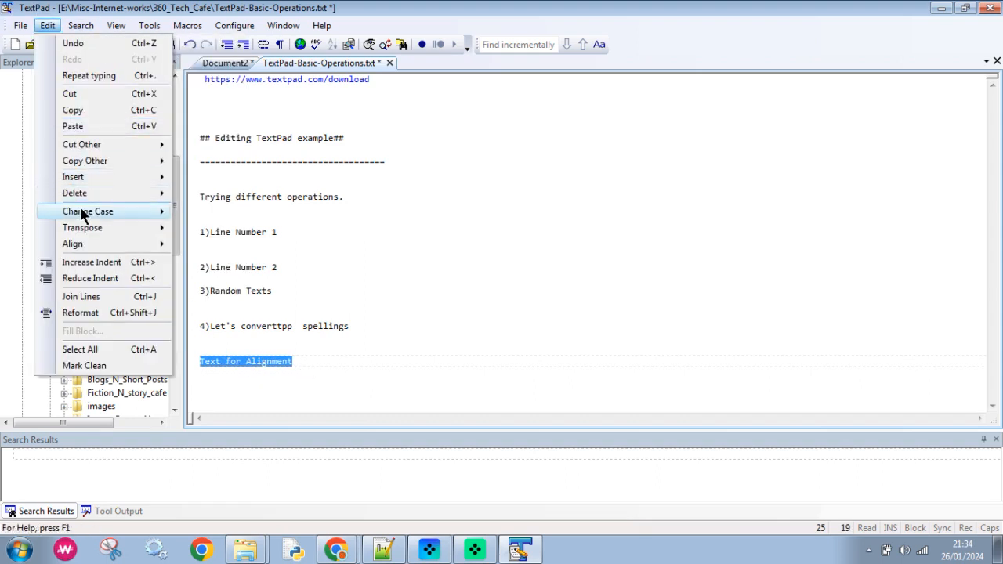
mouse_move(86, 242)
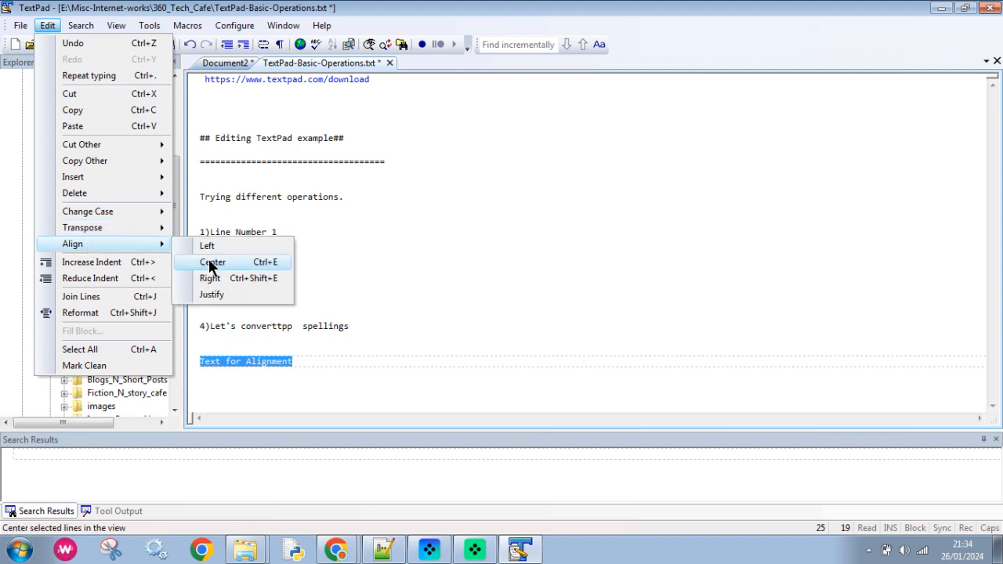
left_click(210, 262)
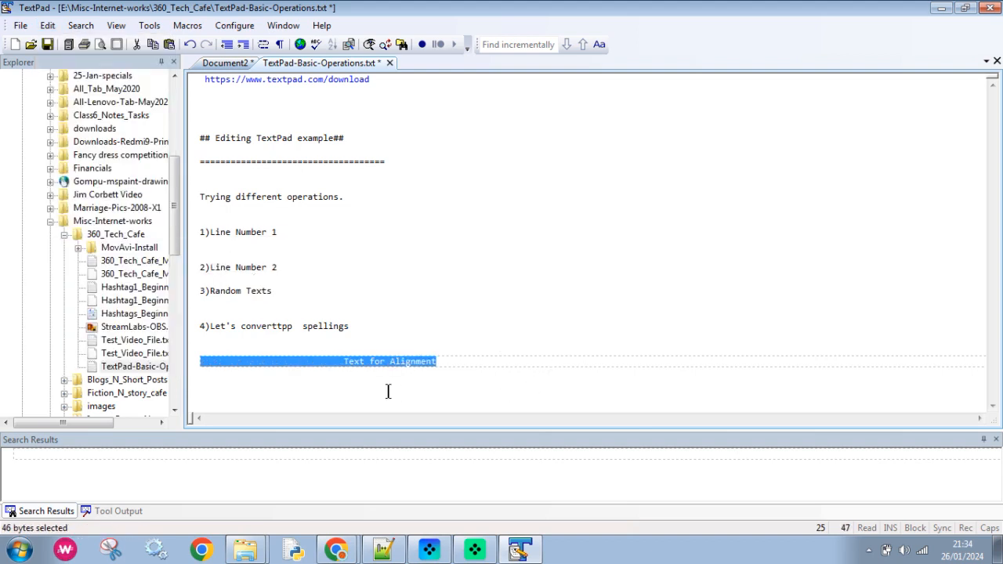
- Align the "Text for Alignment" line to the right
left_click(344, 361)
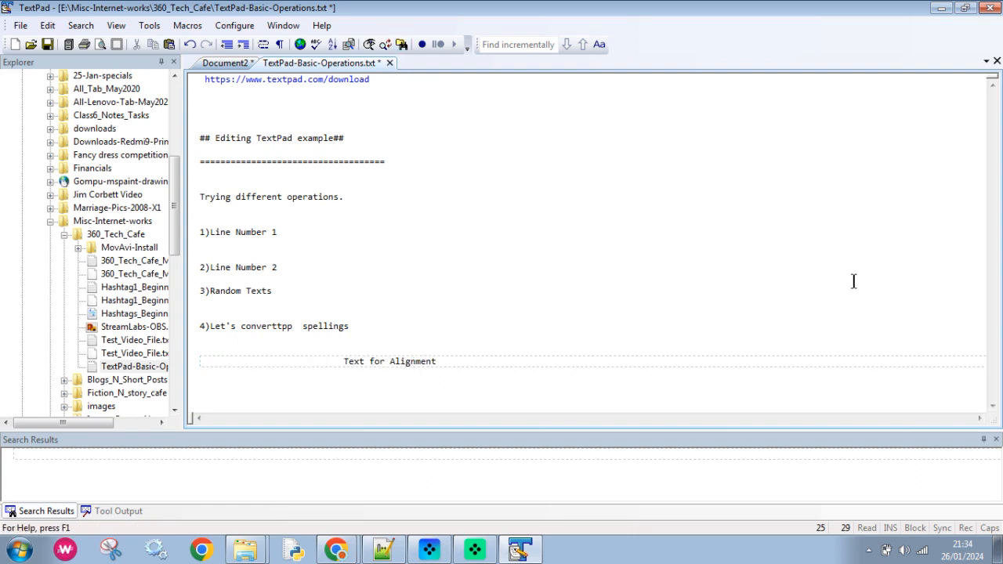
left_click_drag(345, 361, 440, 361)
left_click(344, 362)
left_click_drag(346, 362, 438, 363)
left_click(54, 28)
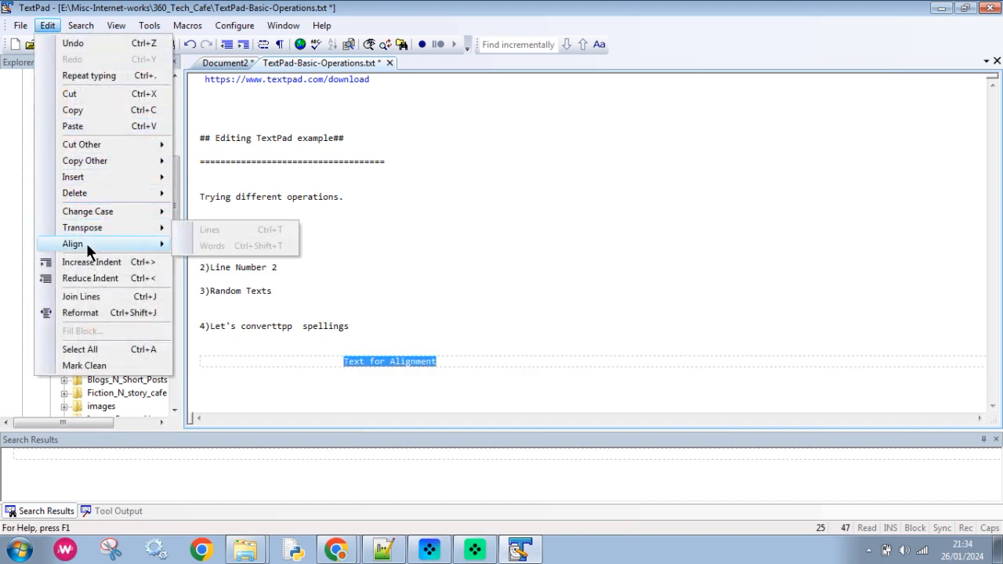
mouse_move(86, 243)
left_click(212, 279)
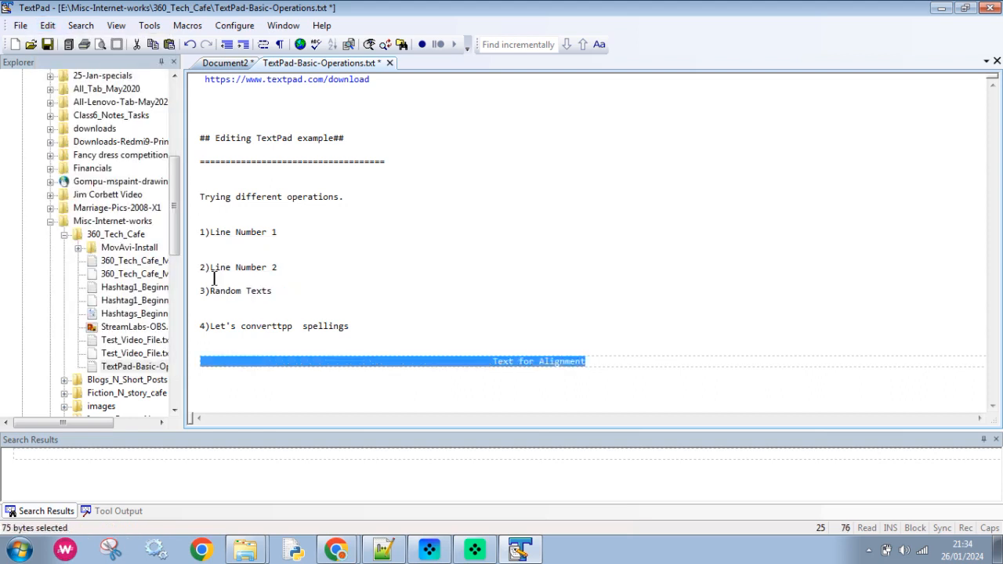
- Justify the "Text for Alignment" line
left_click(489, 362)
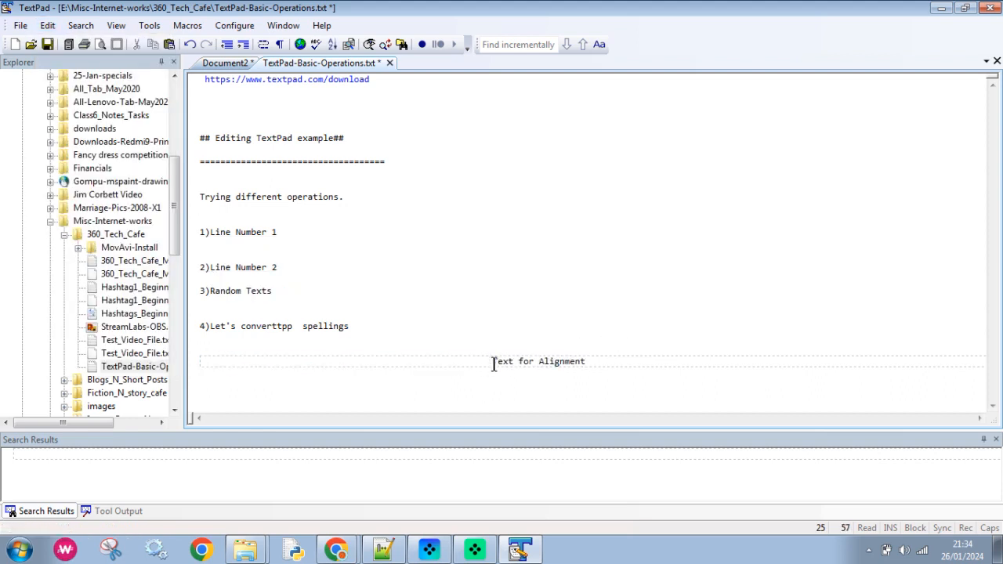
left_click_drag(491, 362, 596, 363)
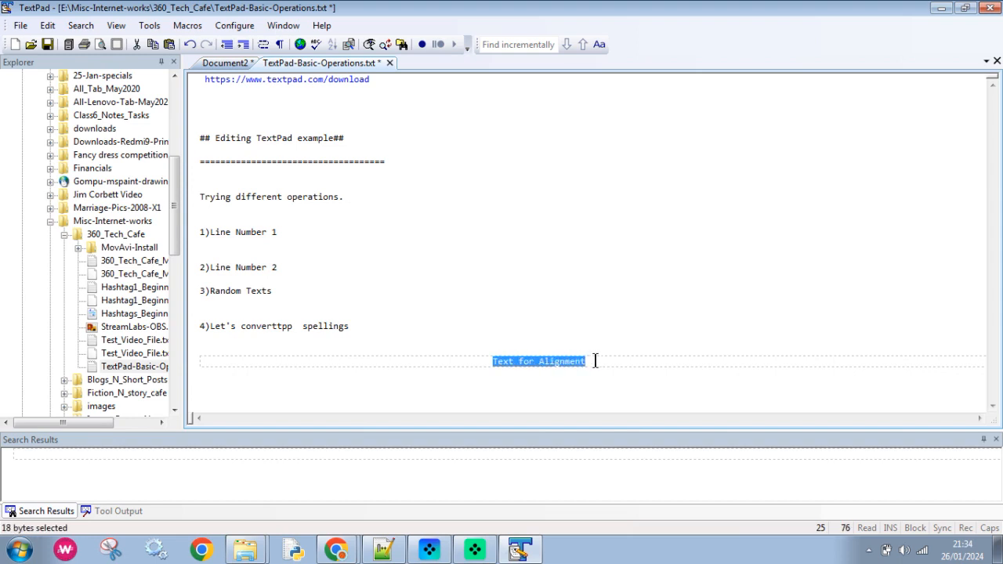
left_click(48, 26)
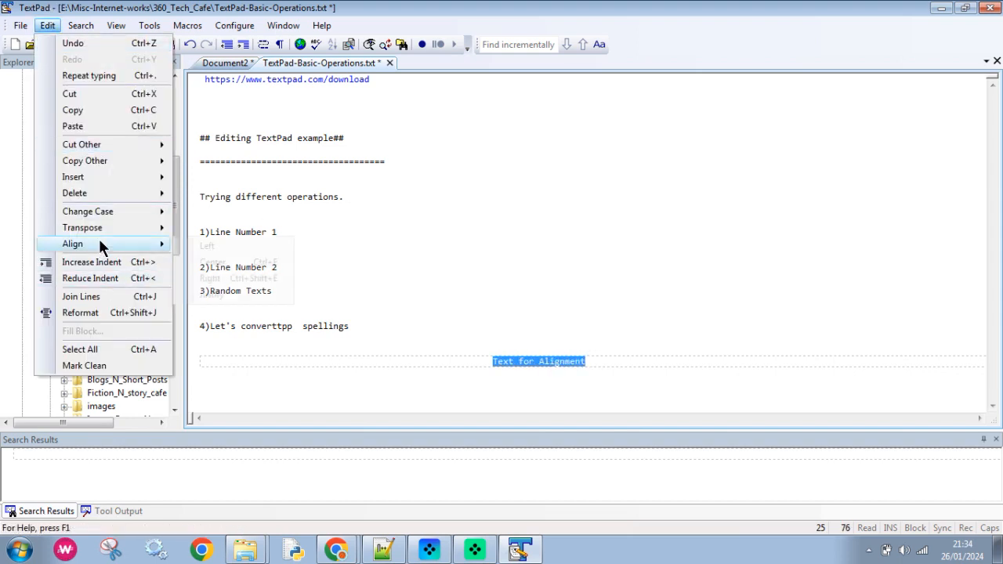
mouse_move(100, 244)
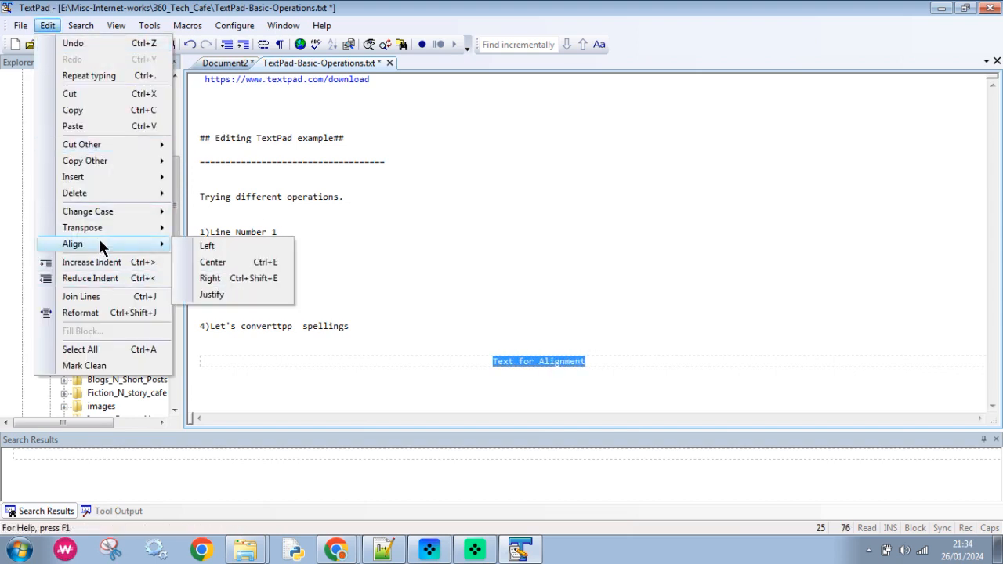
left_click(218, 295)
left_click(277, 362)
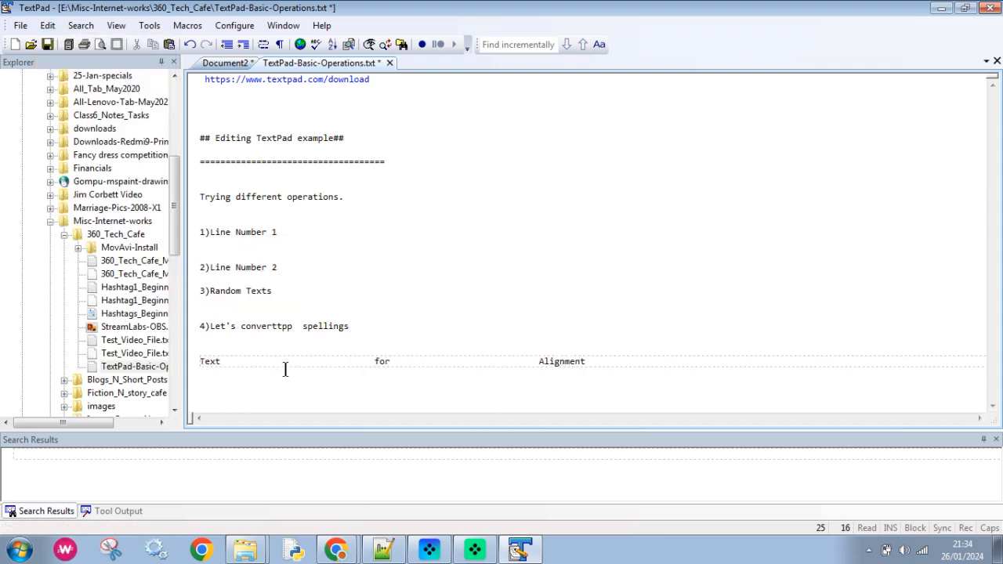
left_click_drag(200, 361, 595, 358)
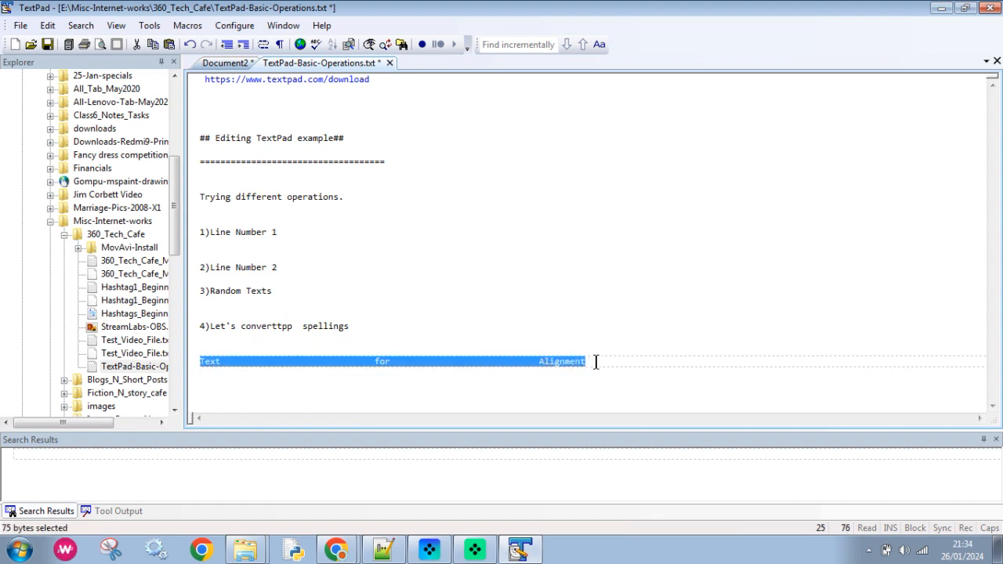
left_click(345, 394)
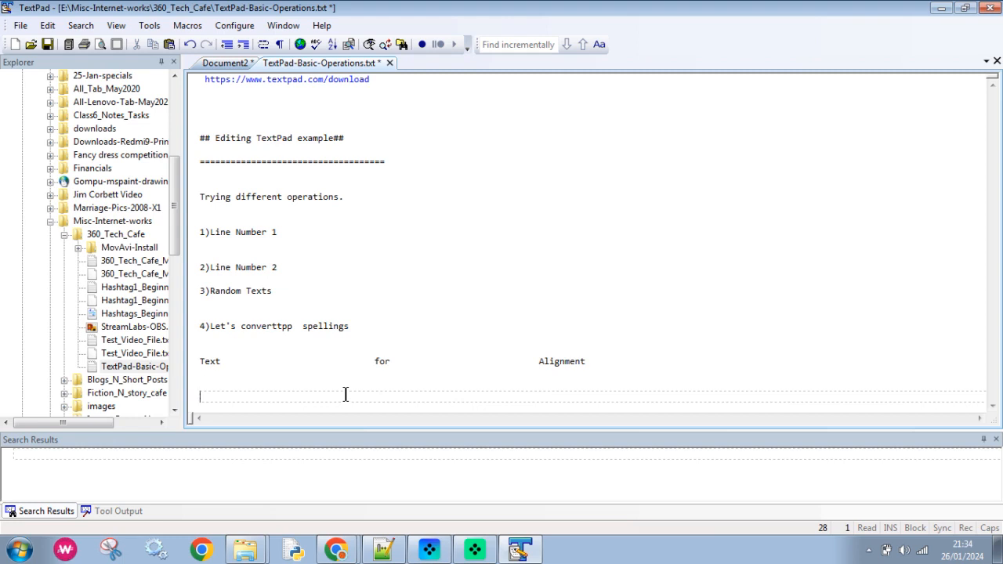
left_click(311, 375)
- Close the Explorer pane to give the document the full window width
left_click_drag(179, 235, 183, 116)
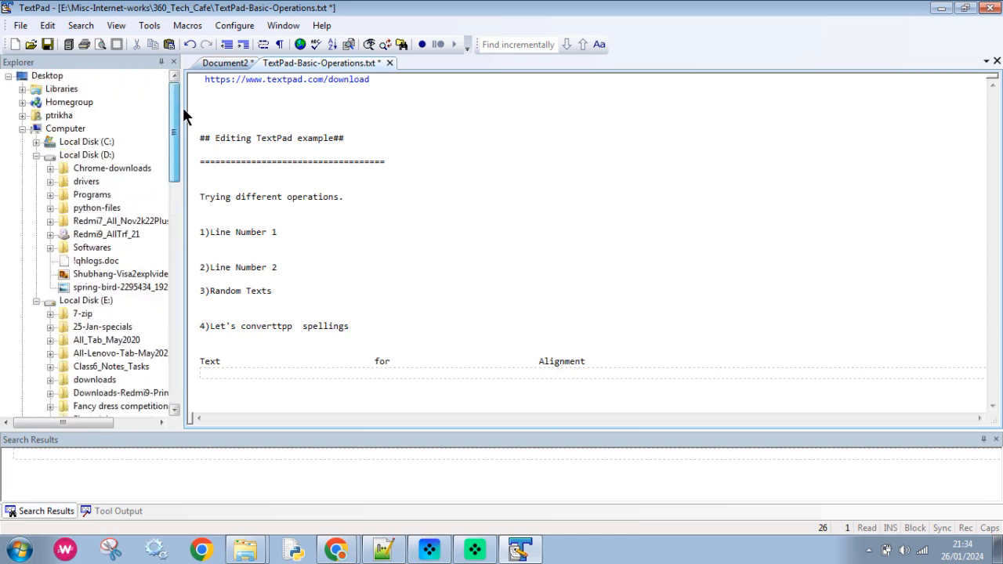
left_click(173, 62)
left_click(307, 242)
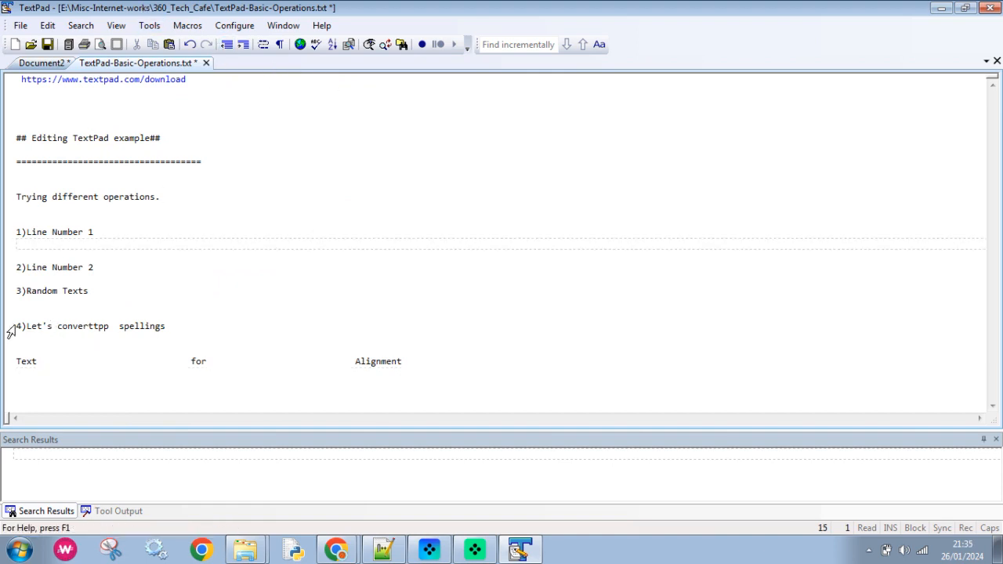
- Increase the indent of the "3)Random Texts" line by one level and reduce it back again
left_click(22, 291)
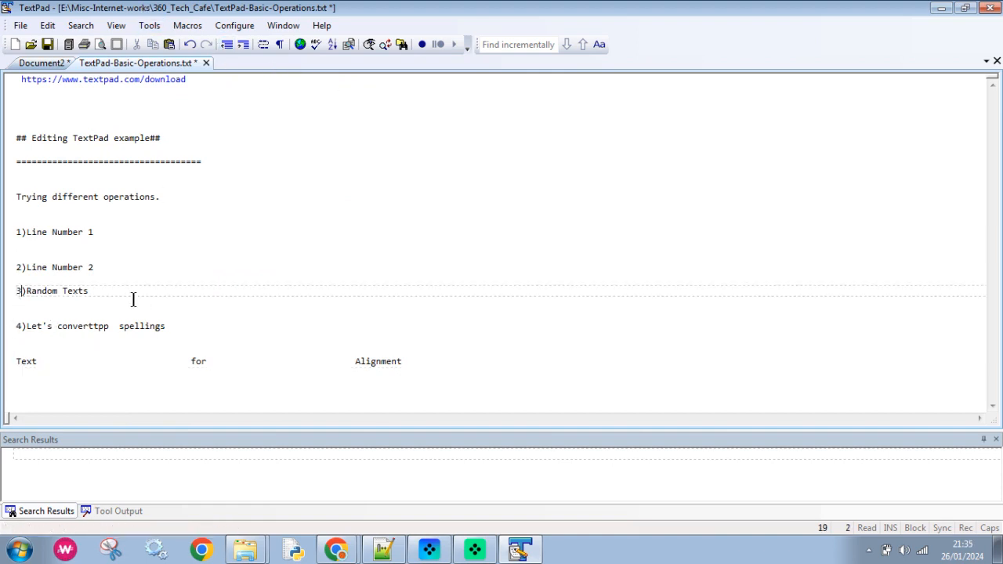
left_click(31, 292)
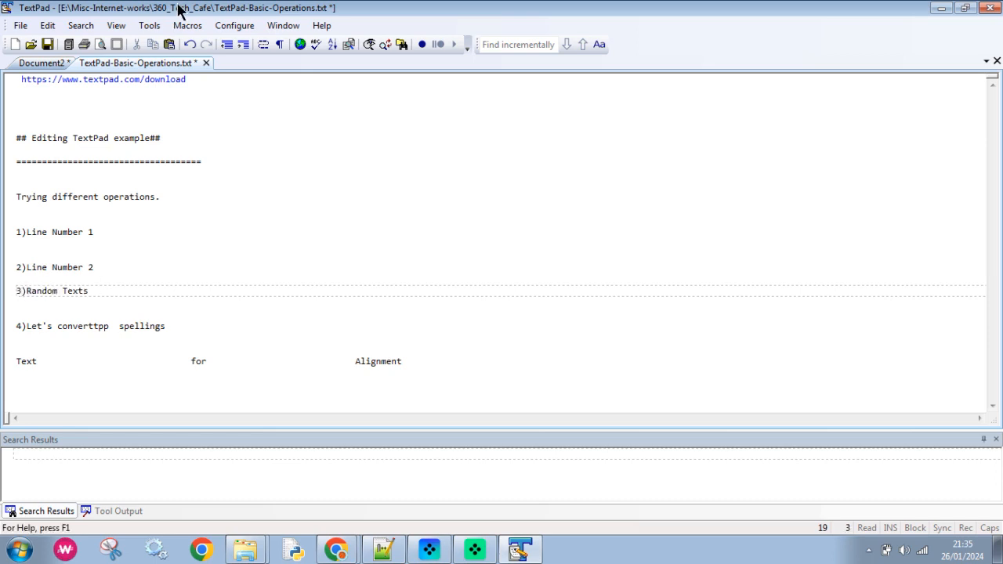
left_click(244, 44)
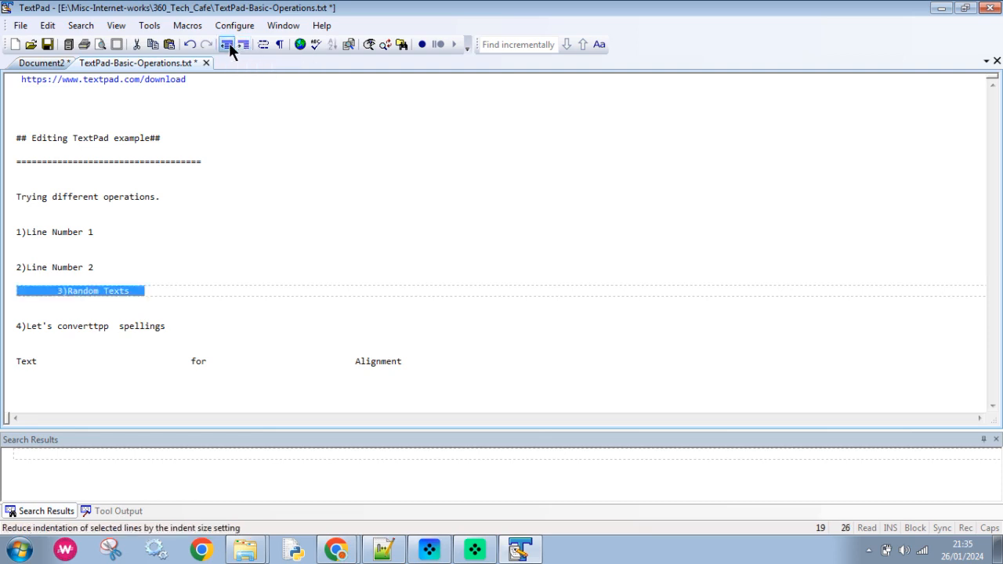
left_click(227, 44)
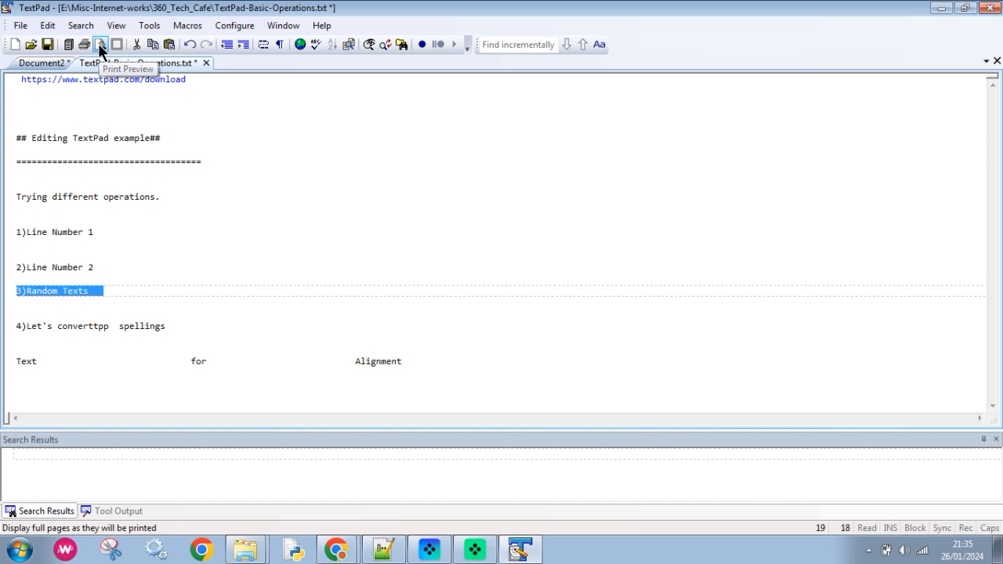
left_click(51, 31)
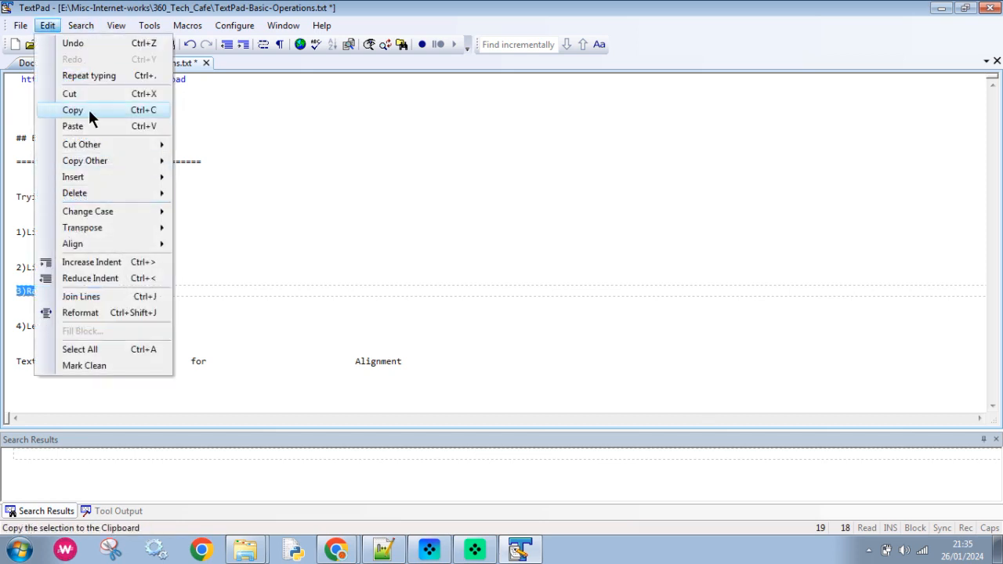
mouse_move(80, 25)
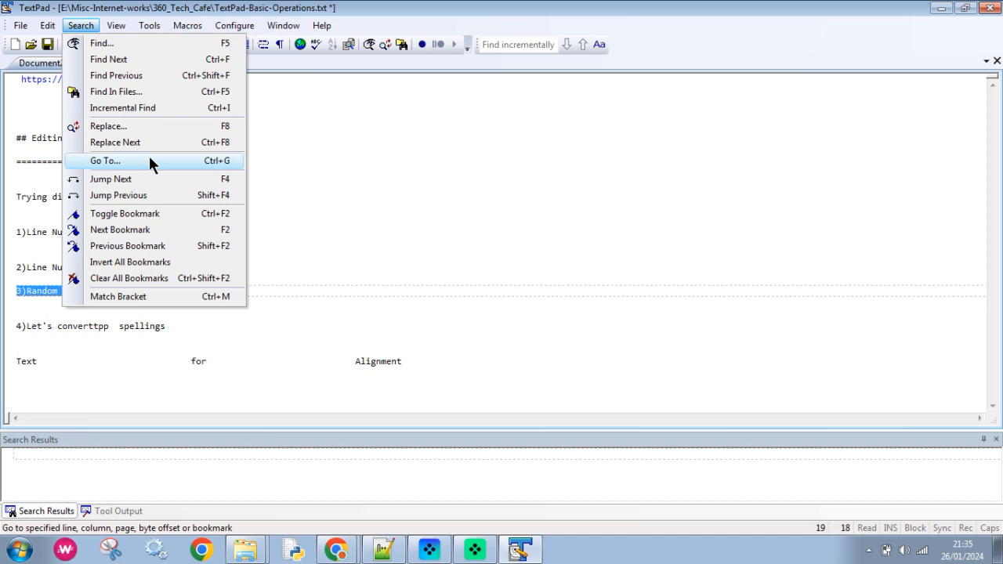
left_click(340, 156)
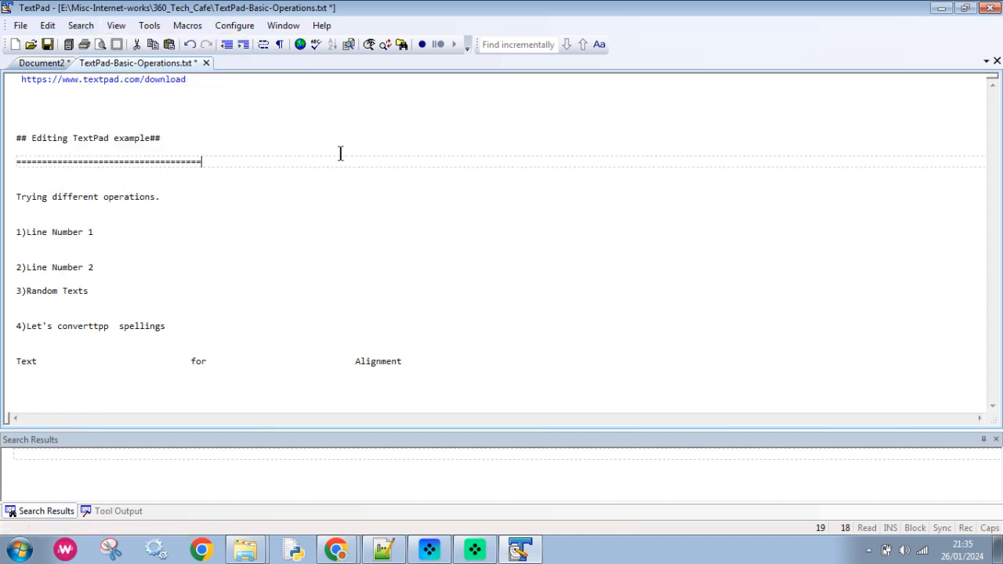
left_click(226, 26)
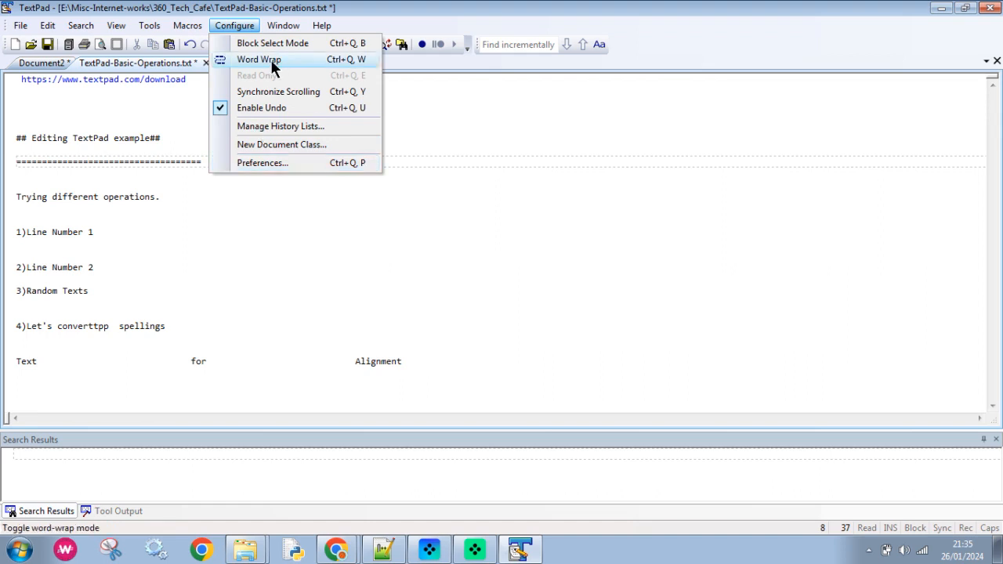
- Below "Trying different operations.", add the line "Illustrating word wrap - " followed by a long unbroken string of random letters
left_click(273, 189)
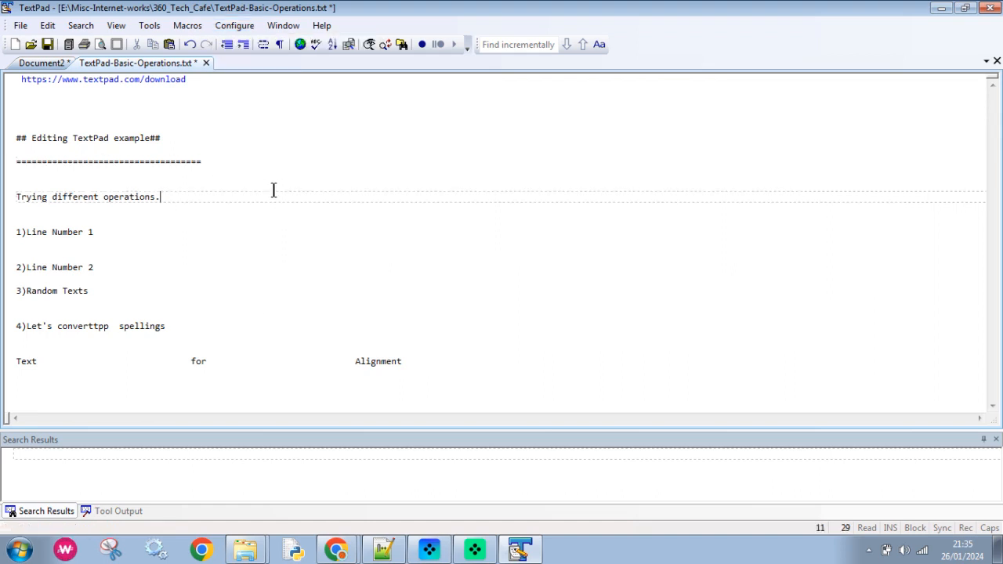
key("Return")
key("Return")
type("Ill")
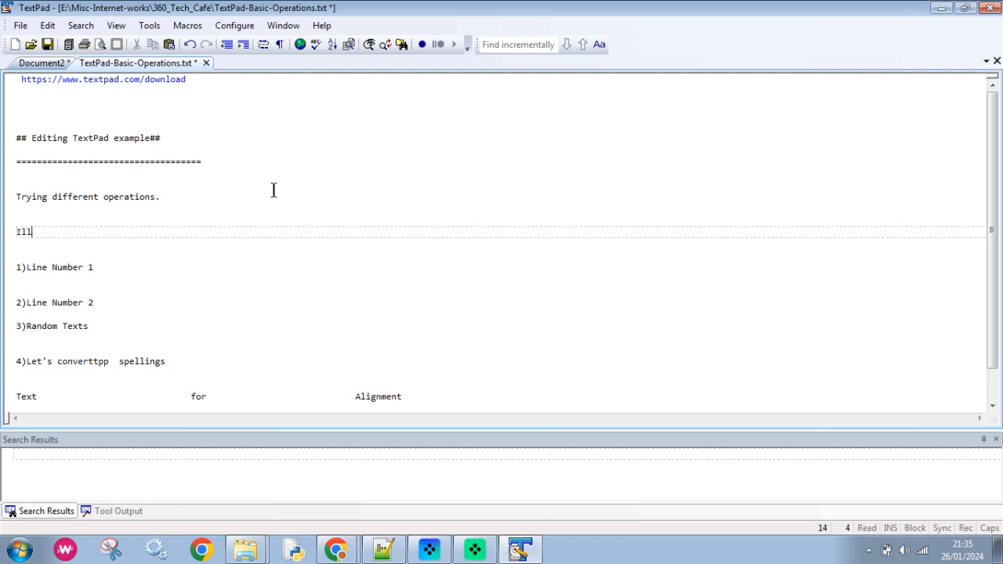
type("ustrating word wrap - llllllllllllllddbhbh")
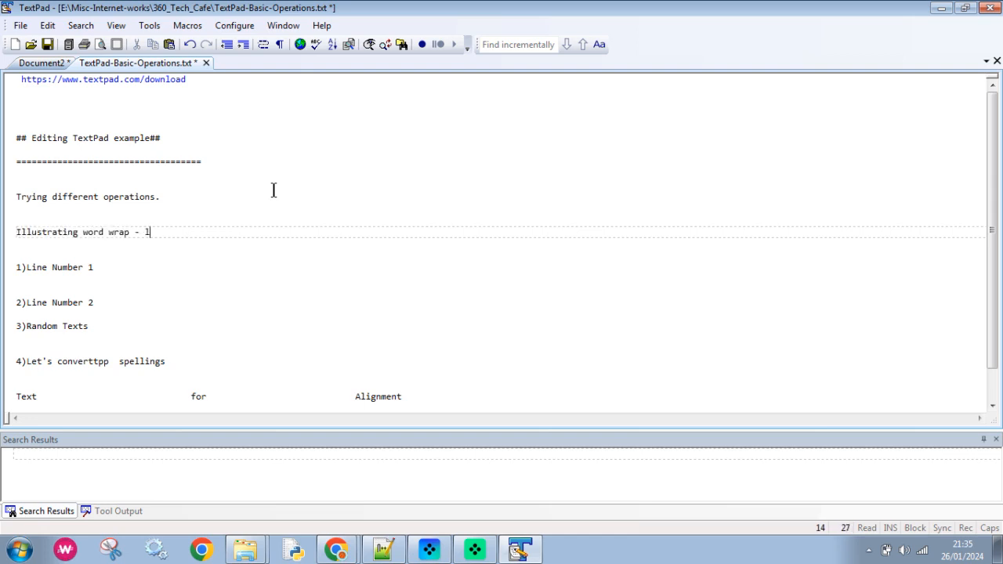
type("jbhbjhj")
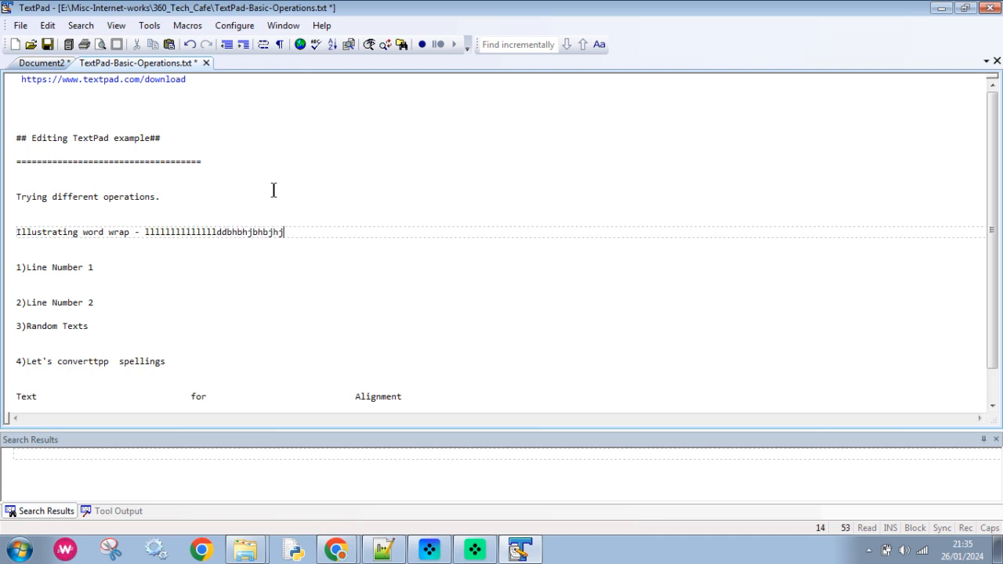
type("bbbbnnnnnnnnnnnnnnnnnnnnnnnnnnnnnnnnnnnnnnnnnnnnnnnnnnnnnnnnnnnnnnnnnn")
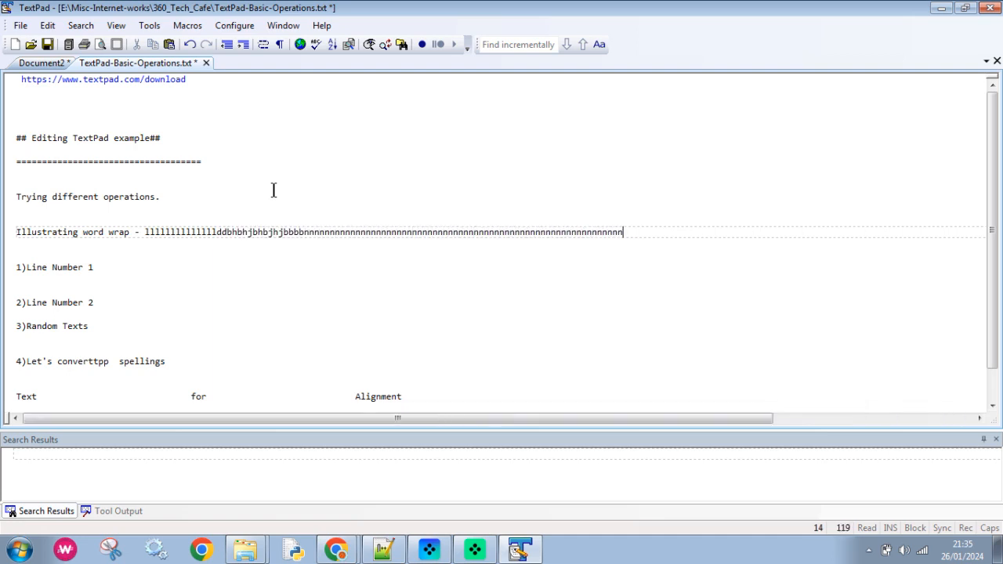
type("nnnnnnnnnnn")
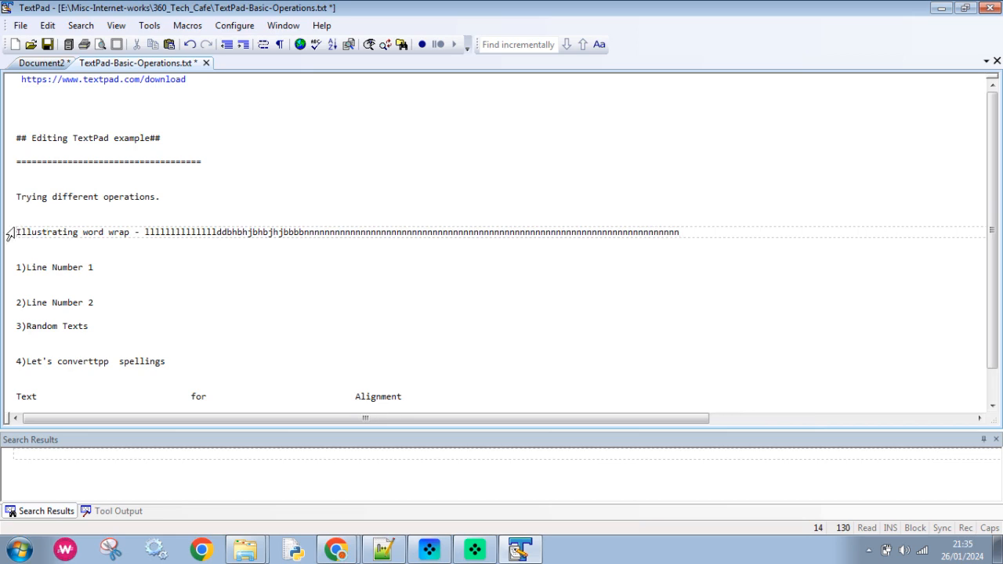
- Turn on word wrap for the document
left_click_drag(12, 232, 716, 230)
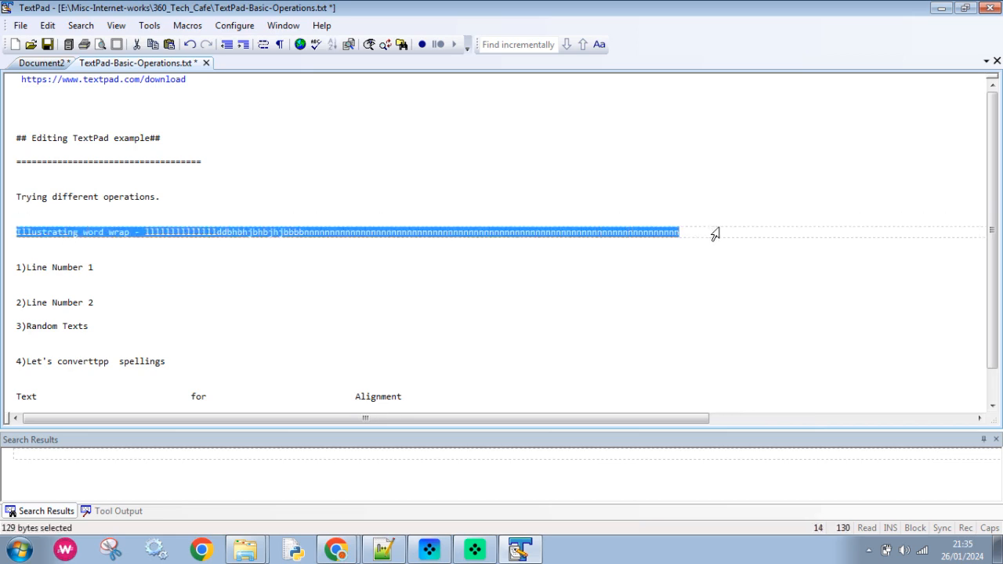
left_click(148, 26)
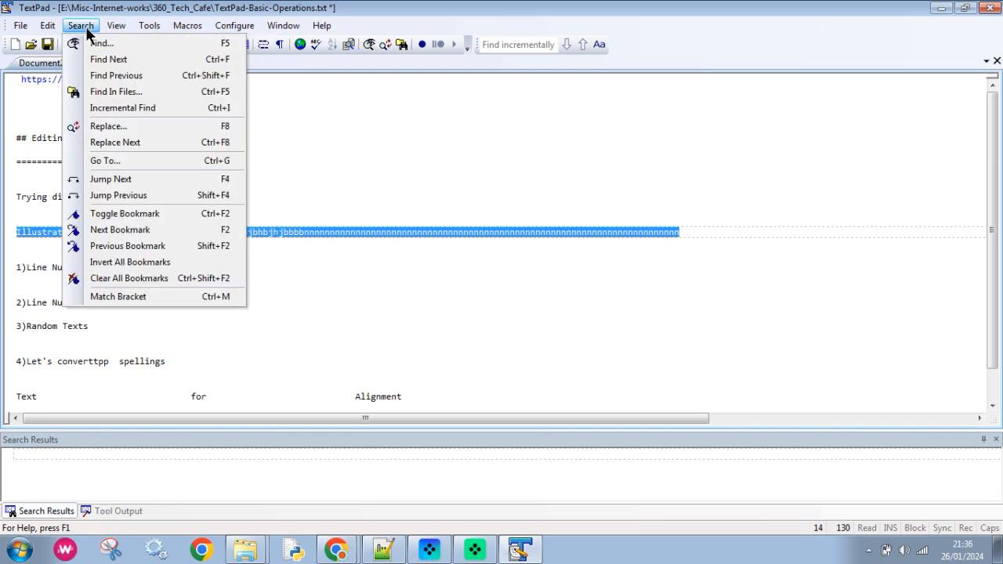
mouse_move(237, 26)
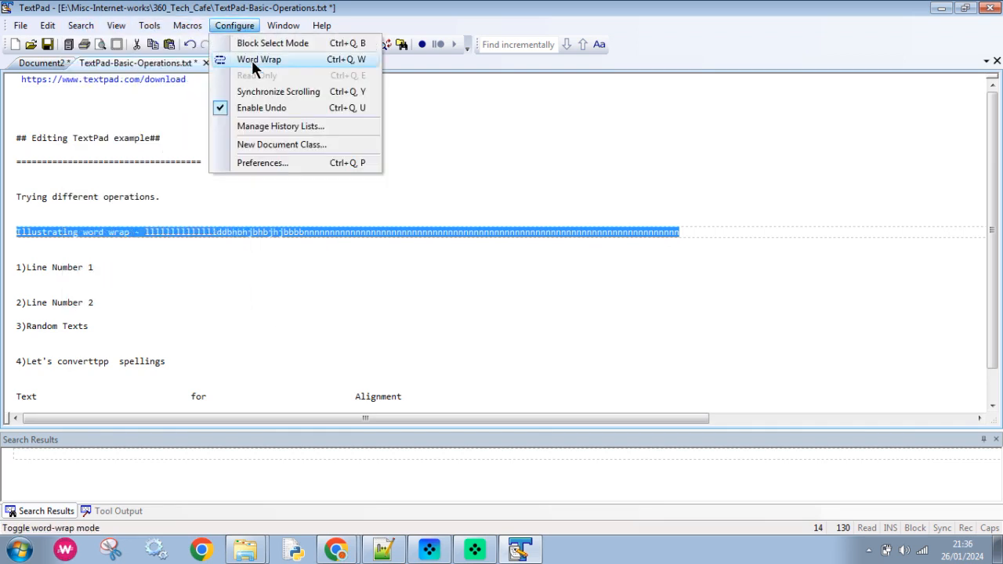
left_click(252, 59)
left_click(604, 285)
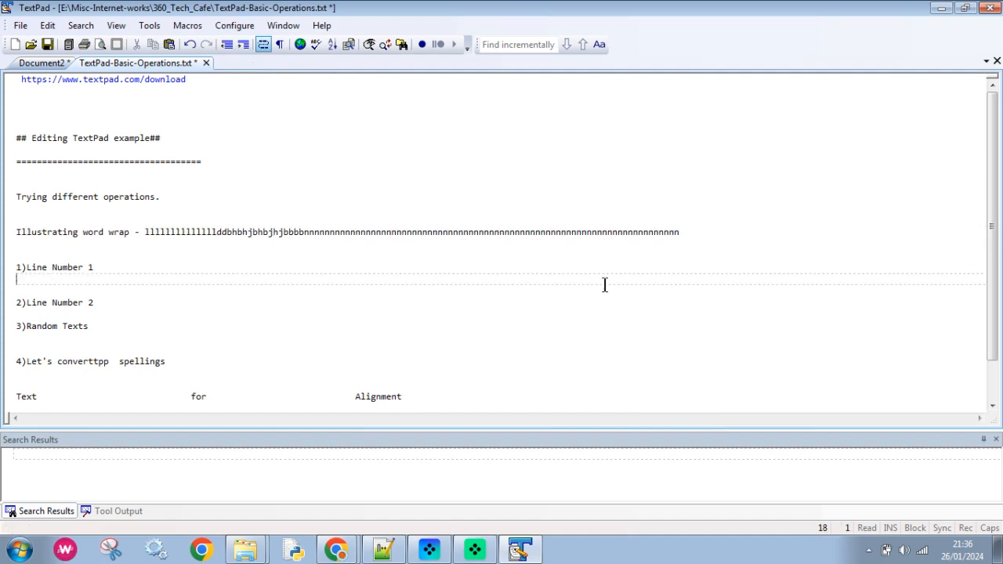
- Extend the "Illustrating word wrap" line with long runs of the letters p and e until it exceeds the window width
left_click(733, 237)
type("l")
type("pppppppppppppppppppppppppppppppppp")
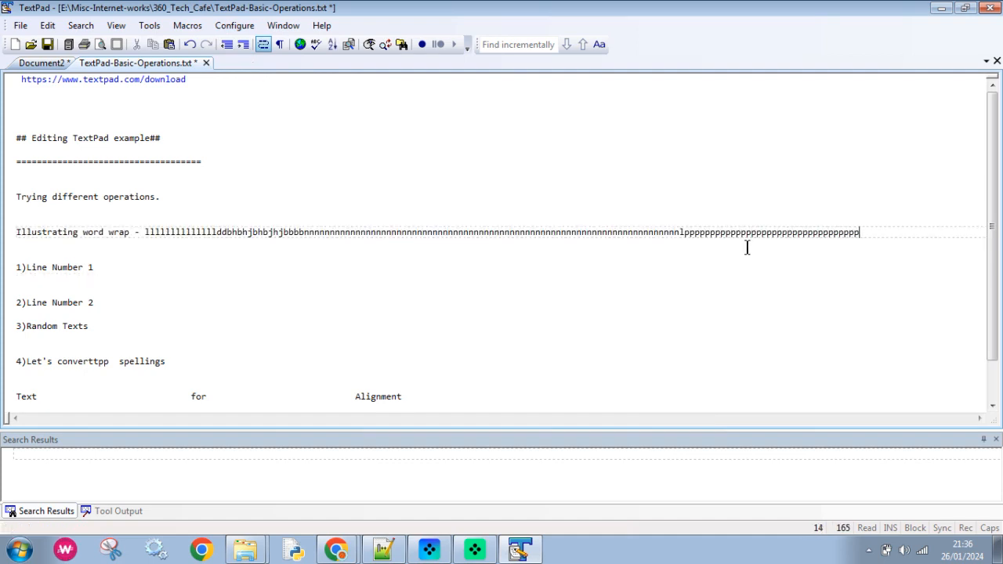
type("ppppppppppppppppppppppppppppppppppppppppp")
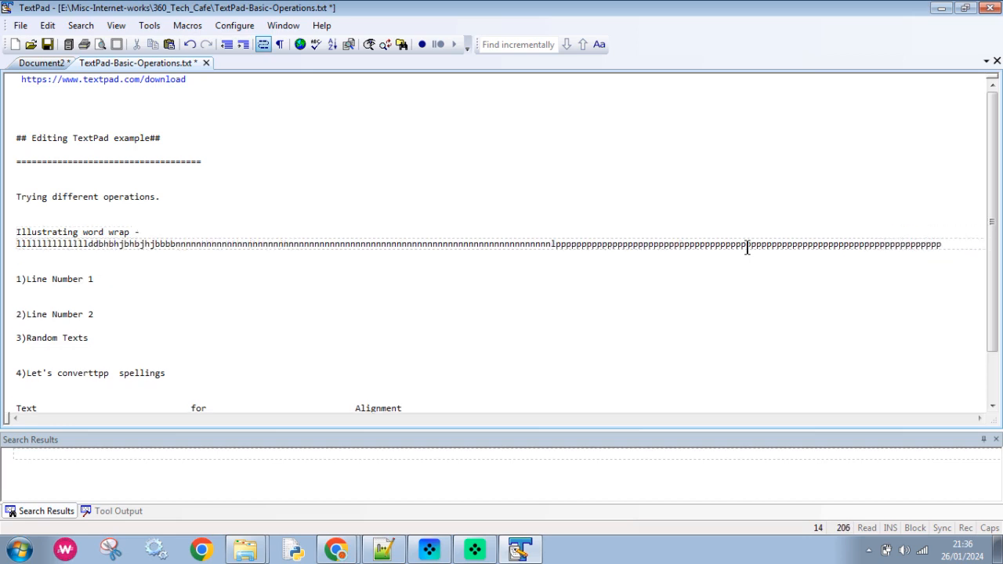
type("peeeeeeeeeeeeeeeeeeeeeeeeeeeeeeeee")
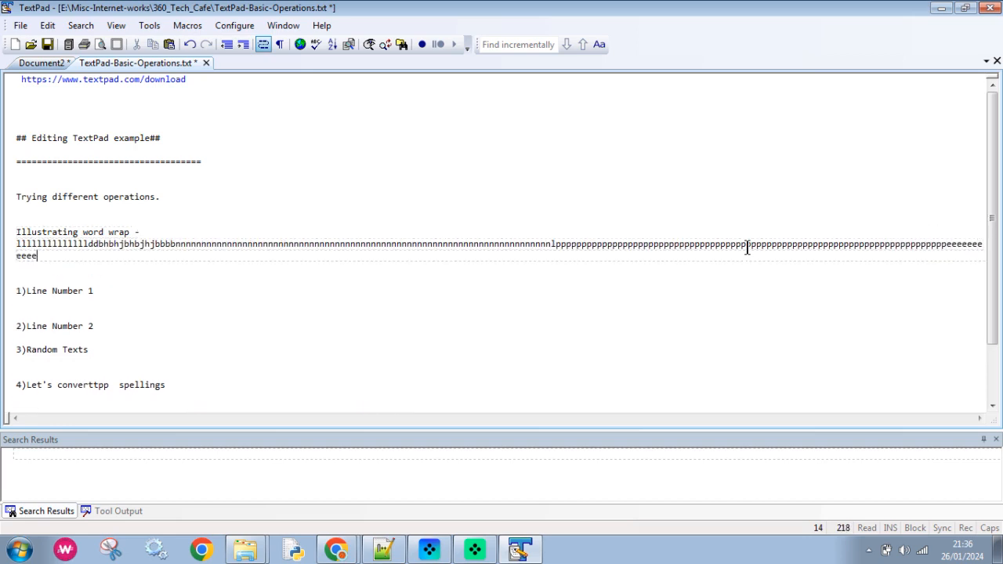
- Select the whole "Illustrating word wrap" paragraph and switch word wrap off and back on
left_click(14, 233)
left_click_drag(14, 235, 50, 284)
left_click(149, 26)
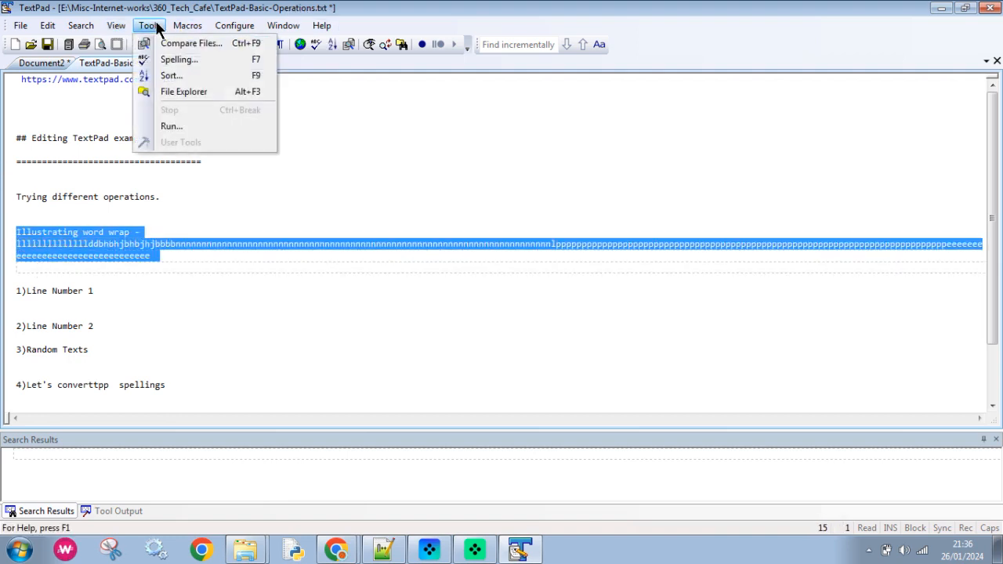
mouse_move(234, 30)
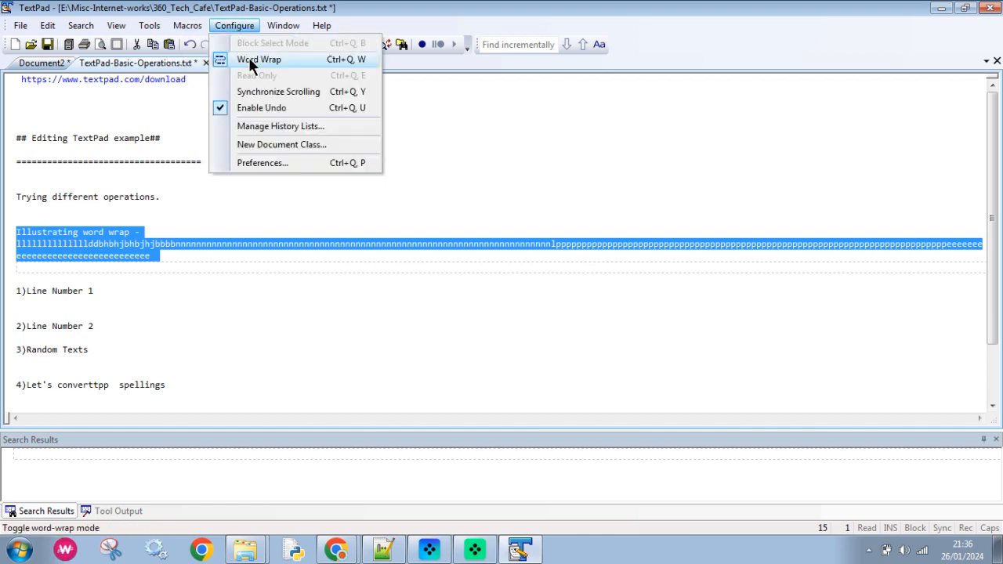
left_click(248, 58)
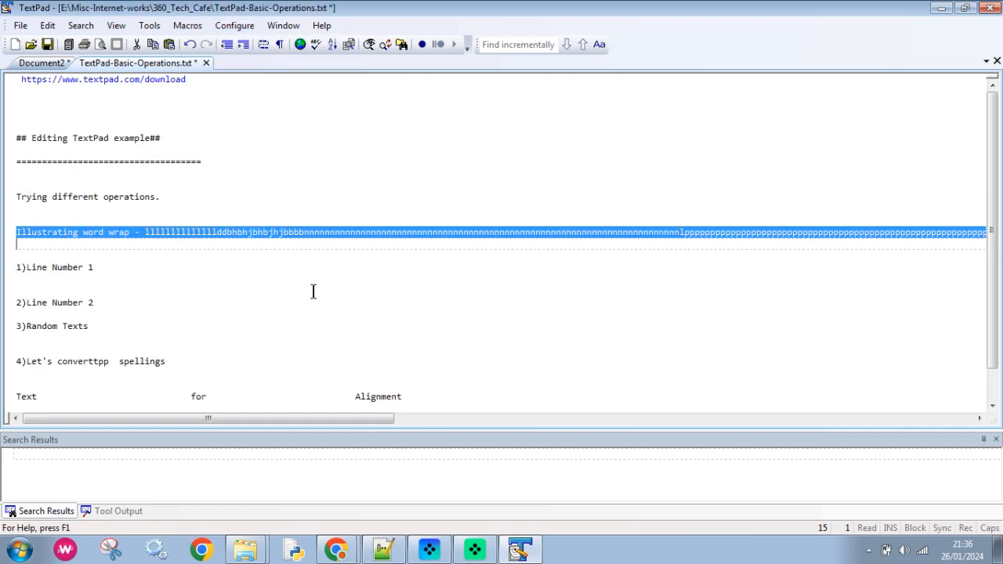
left_click(242, 29)
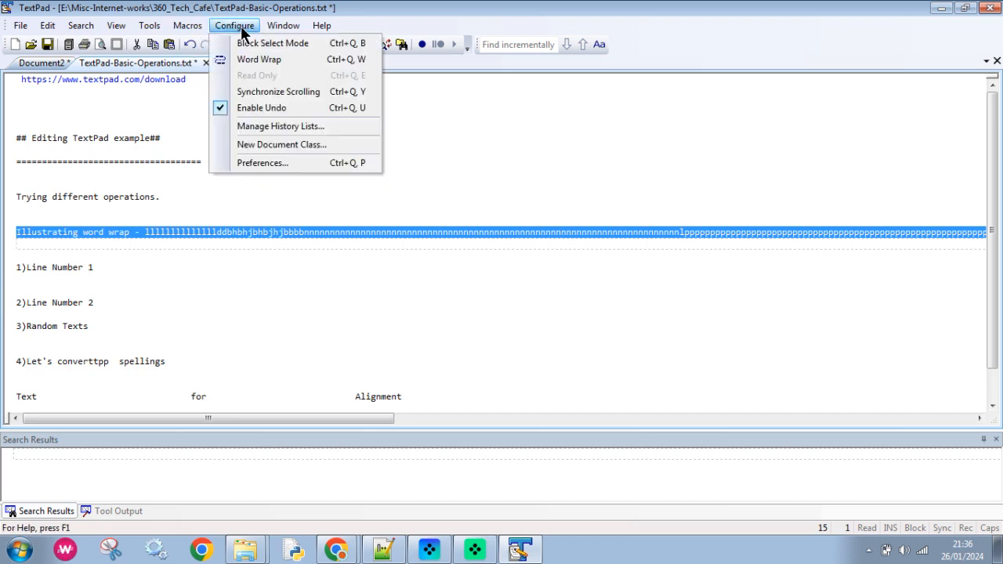
left_click(256, 56)
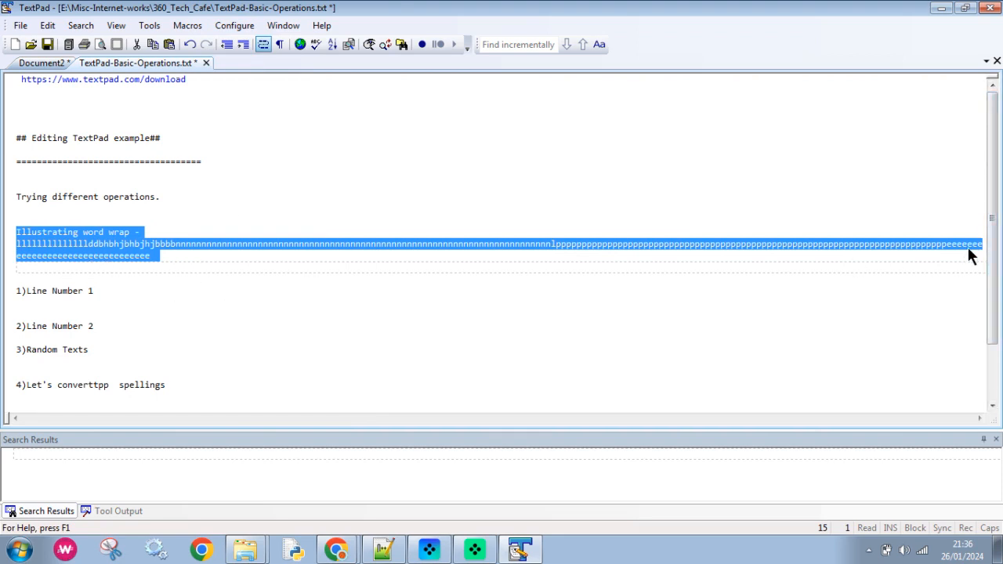
- Delete the whole "Illustrating word wrap" paragraph below "Trying different operations."
left_click(157, 256)
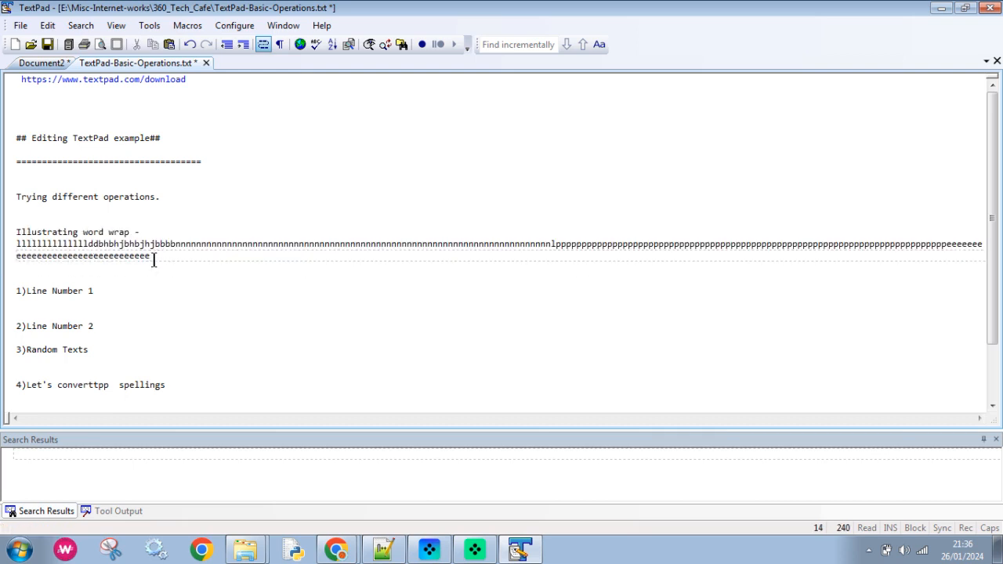
left_click_drag(154, 261, 11, 236)
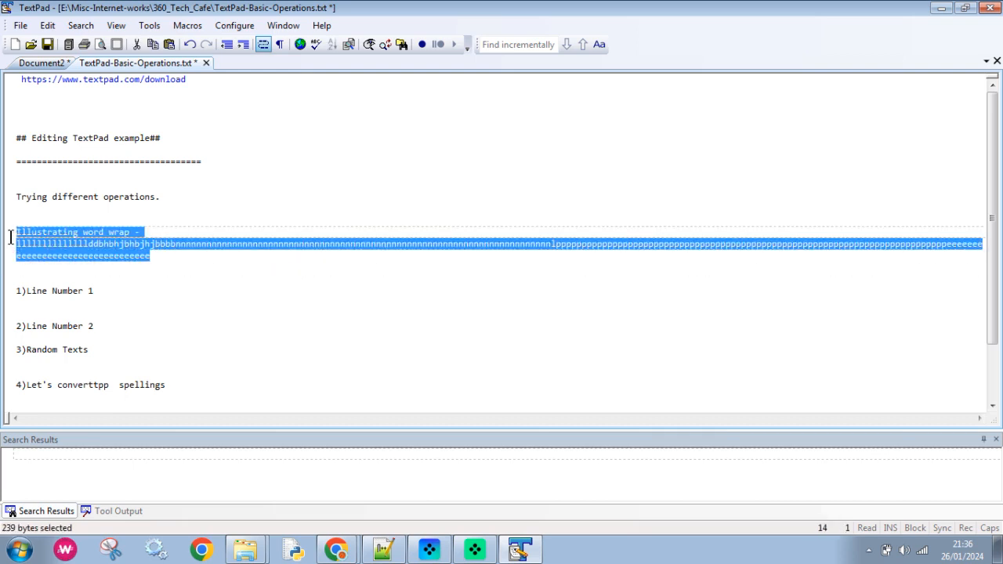
key("Delete")
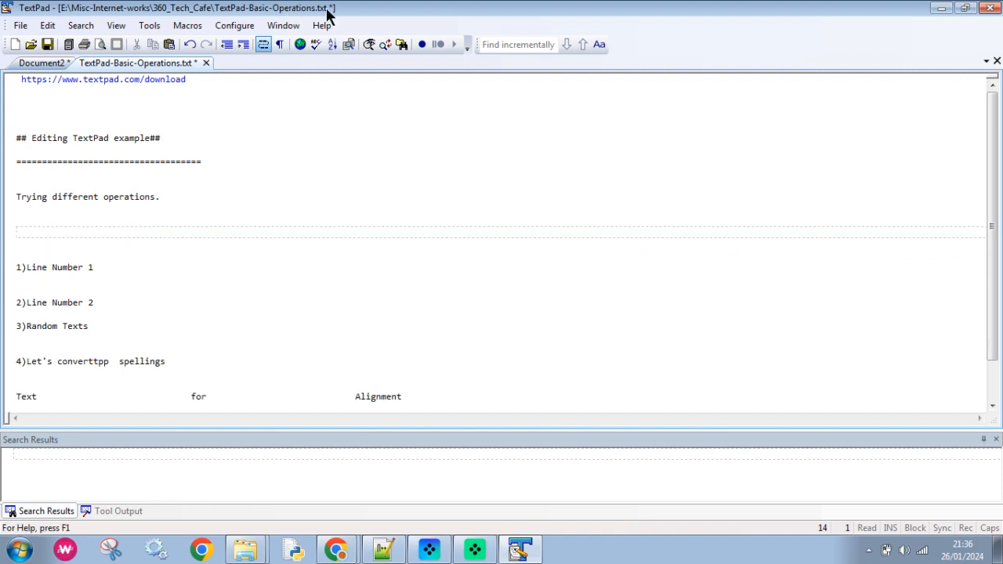
- Open the preferences and look through the Tools, Spelling, Macros, Language and Keyboard settings
left_click(239, 26)
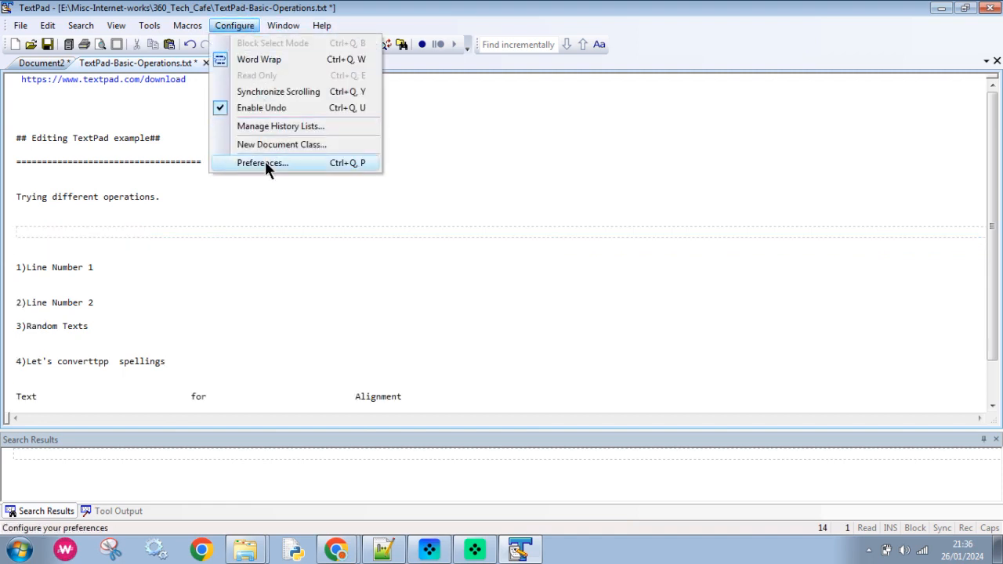
key("Escape")
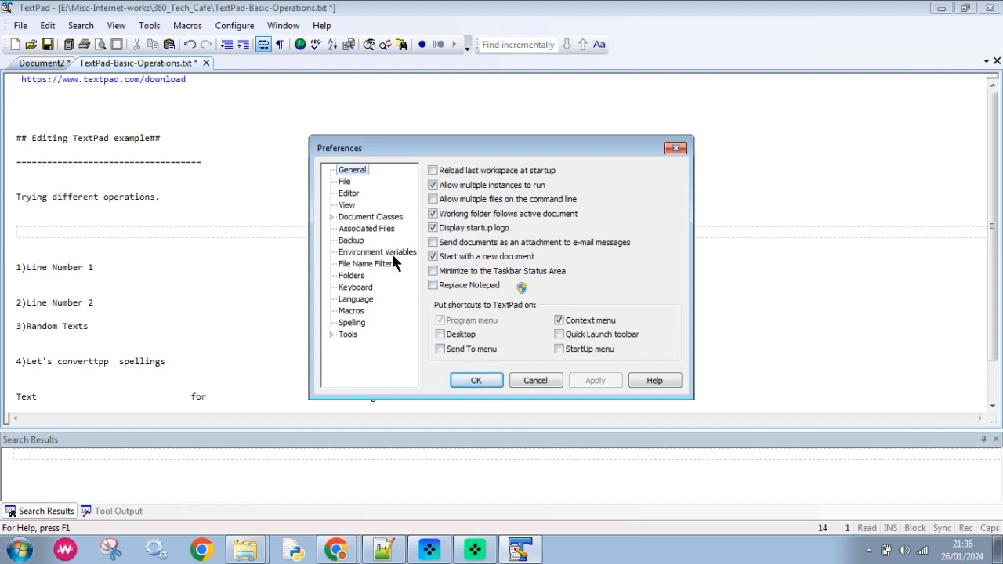
left_click(347, 335)
left_click(349, 322)
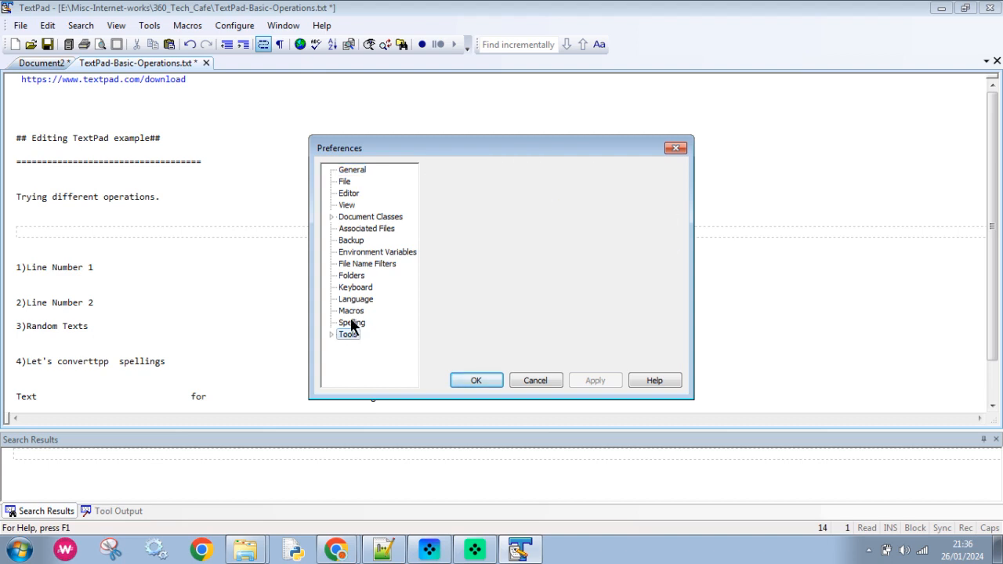
left_click(350, 311)
left_click(355, 299)
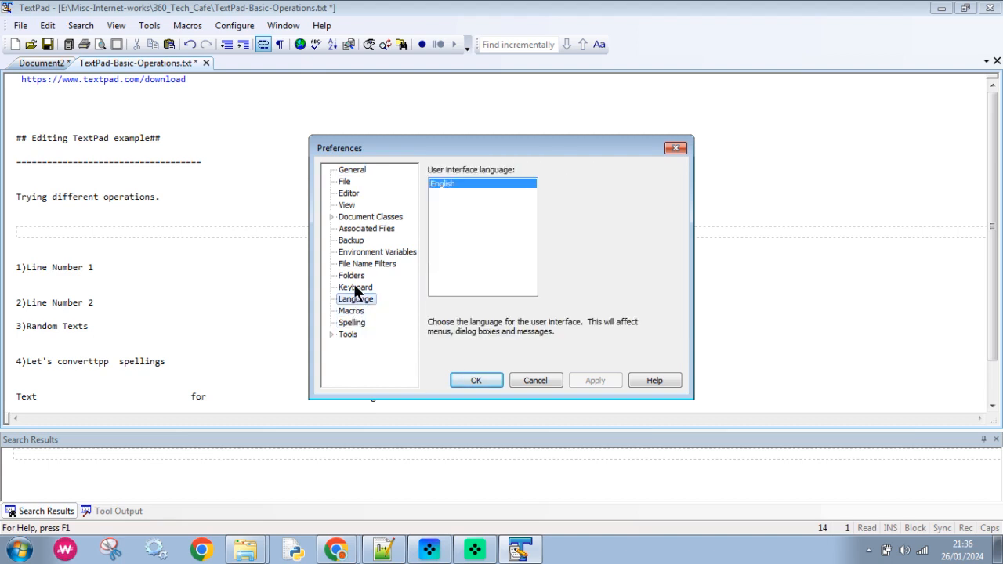
left_click(355, 287)
left_click(355, 299)
left_click(352, 288)
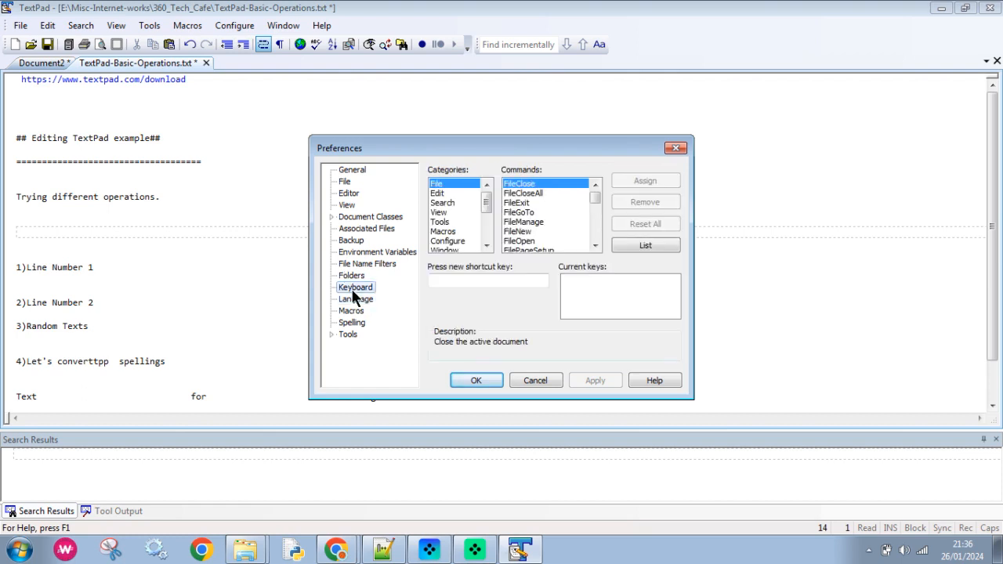
- Review the Folders preferences, checking the locations set for Macros, Clip Library and Backups
left_click(352, 276)
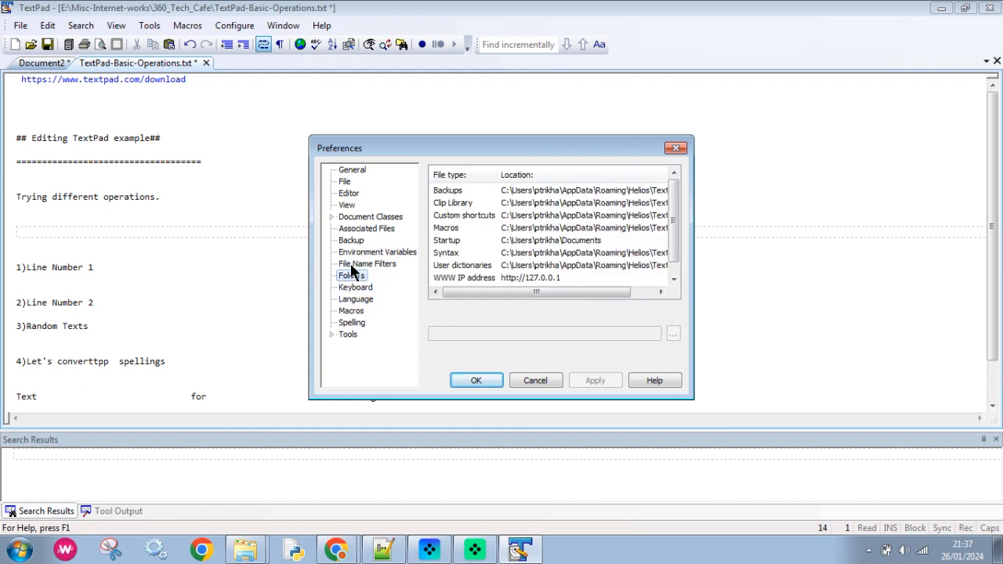
left_click(457, 229)
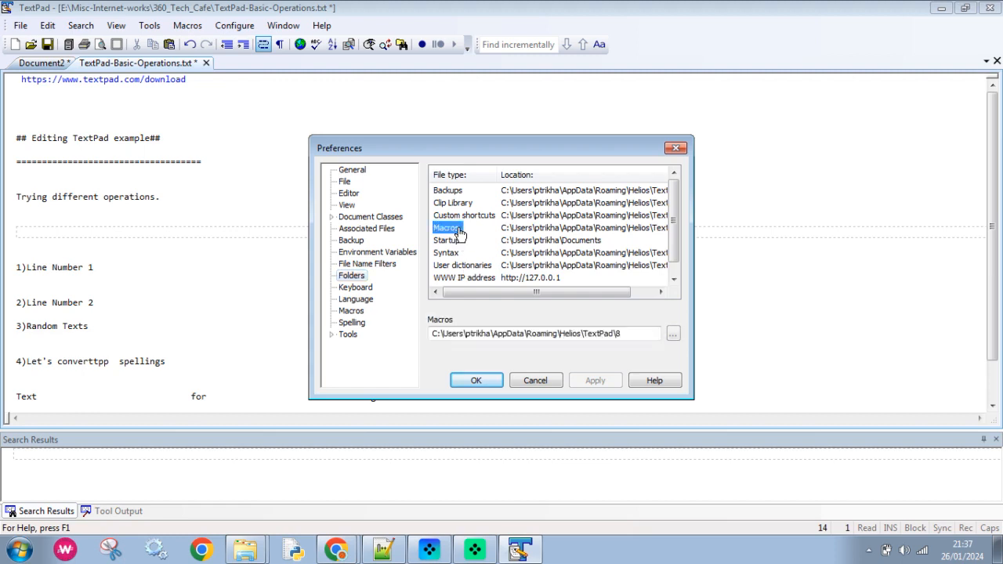
left_click(456, 203)
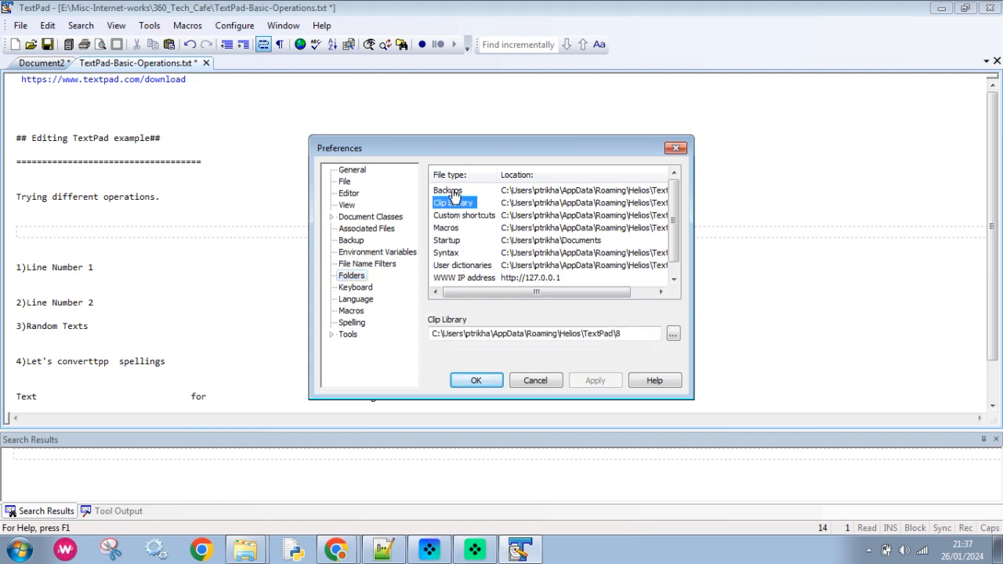
left_click(455, 191)
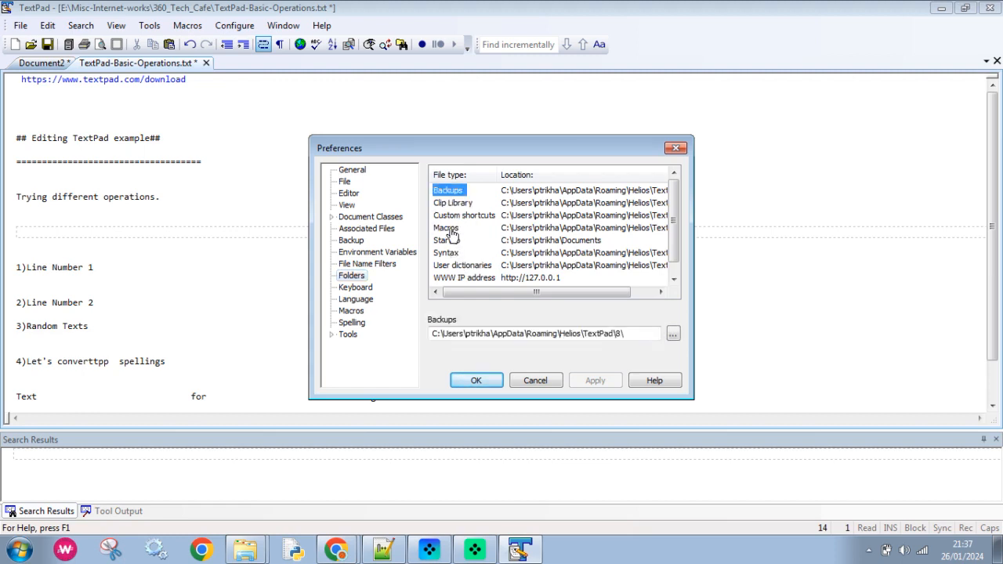
scroll(468, 239, "down", 1)
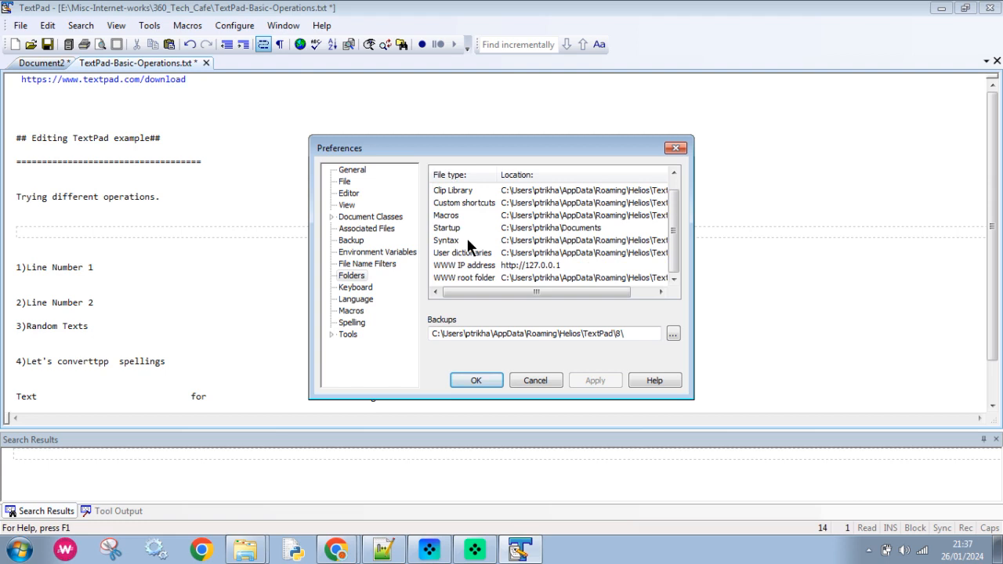
- Review the Associated Files, Editor, File, View, Environment Variables and Backup preferences, and return to the document
left_click(356, 229)
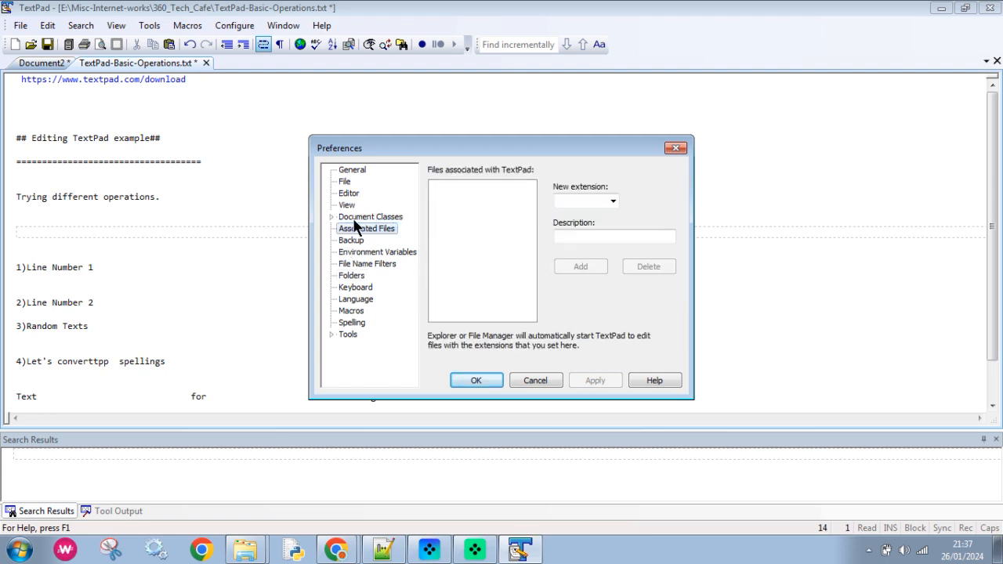
left_click(351, 192)
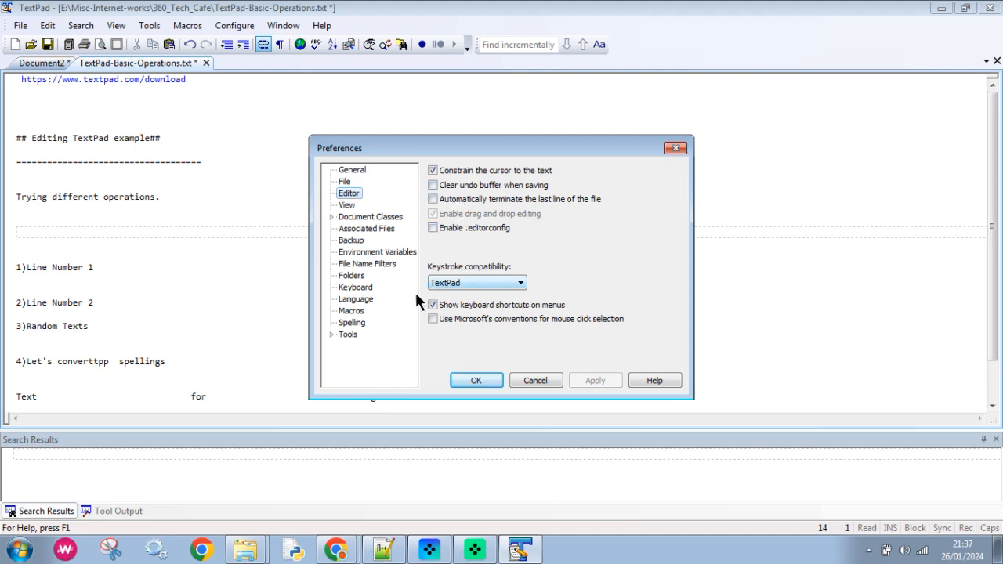
left_click(345, 182)
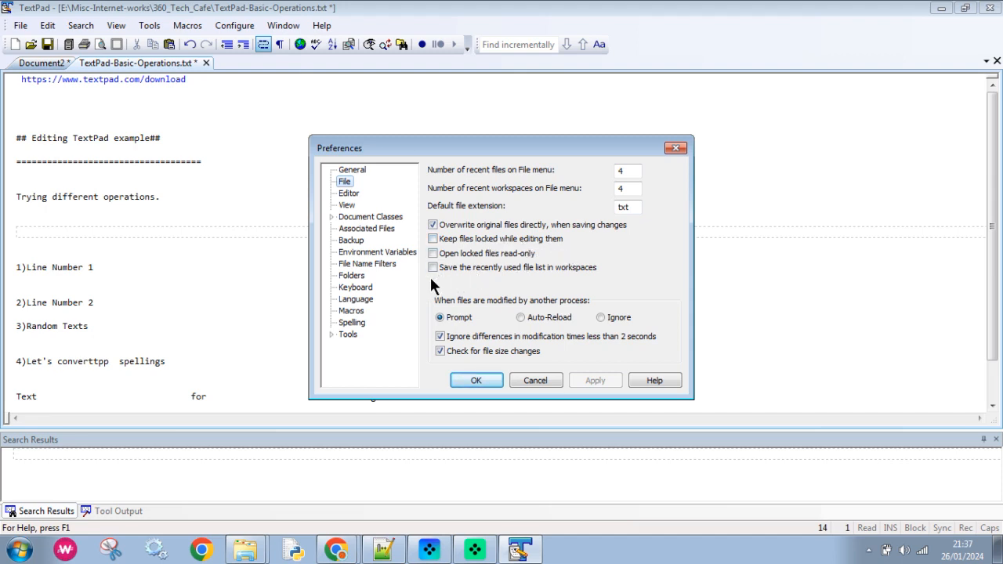
left_click(346, 205)
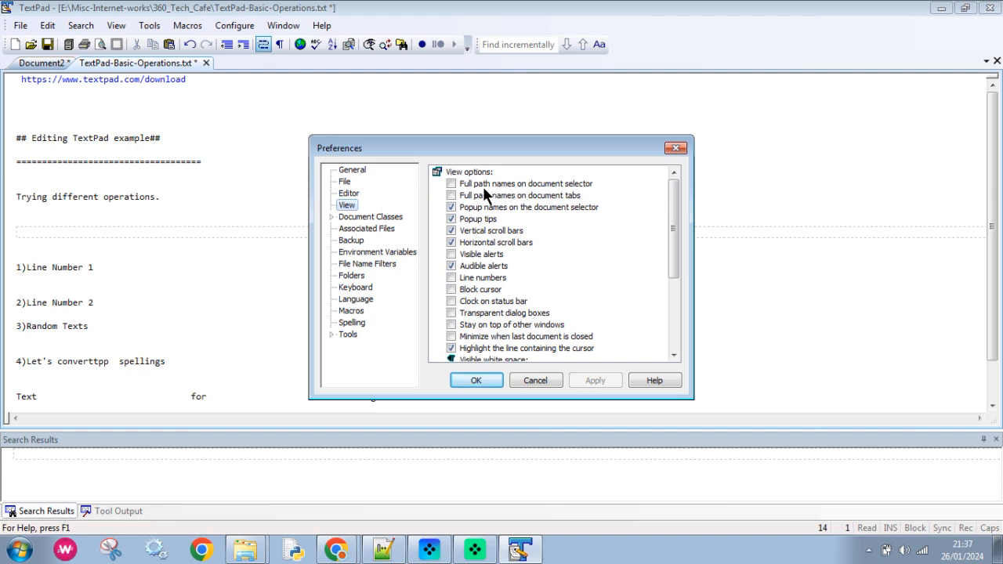
left_click(348, 243)
left_click(349, 245)
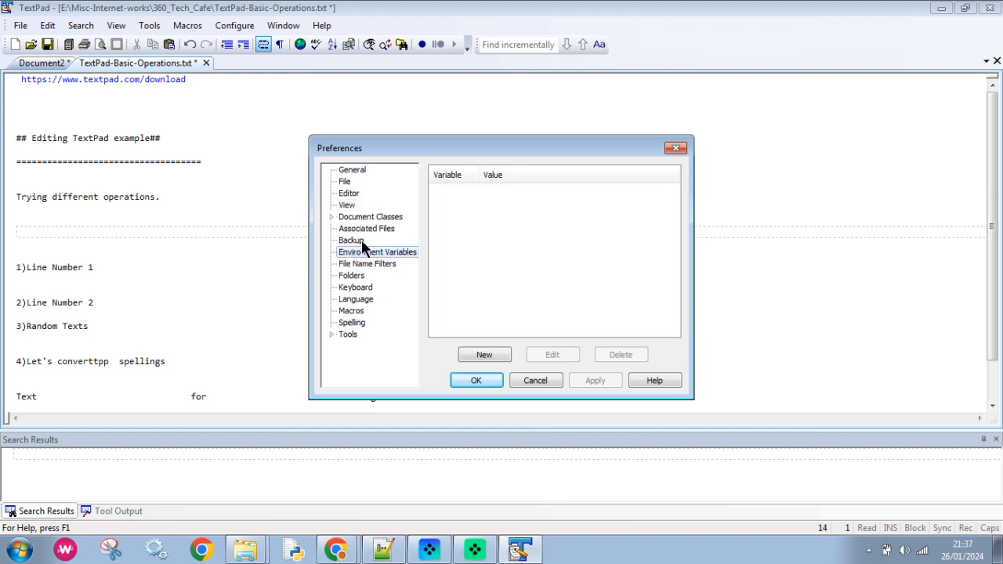
left_click(361, 239)
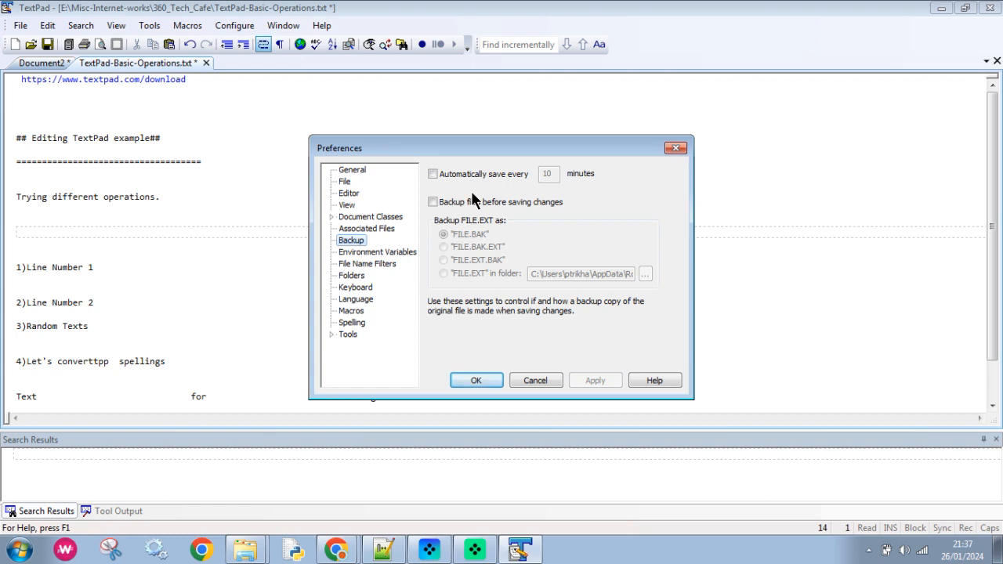
left_click(477, 380)
left_click(324, 245)
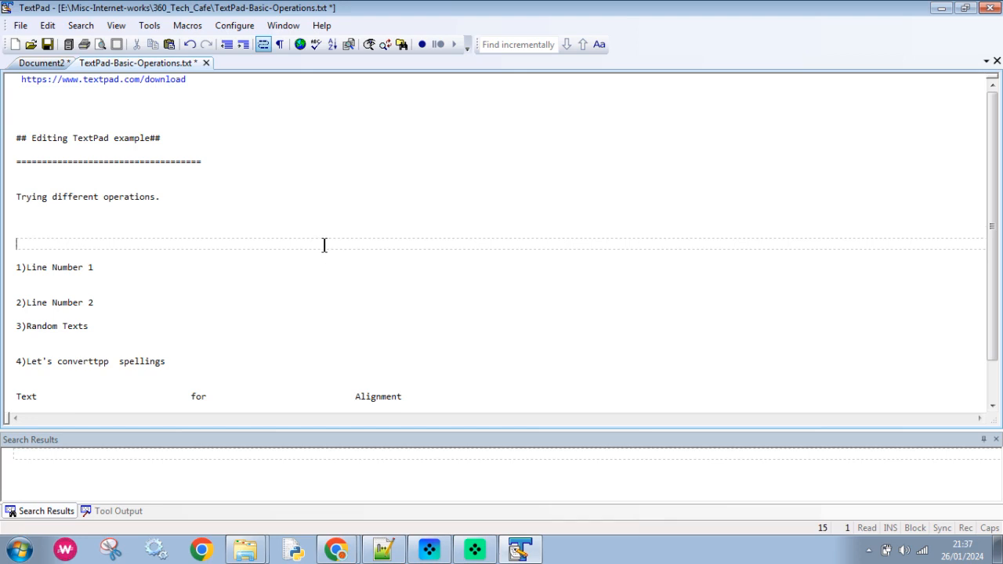